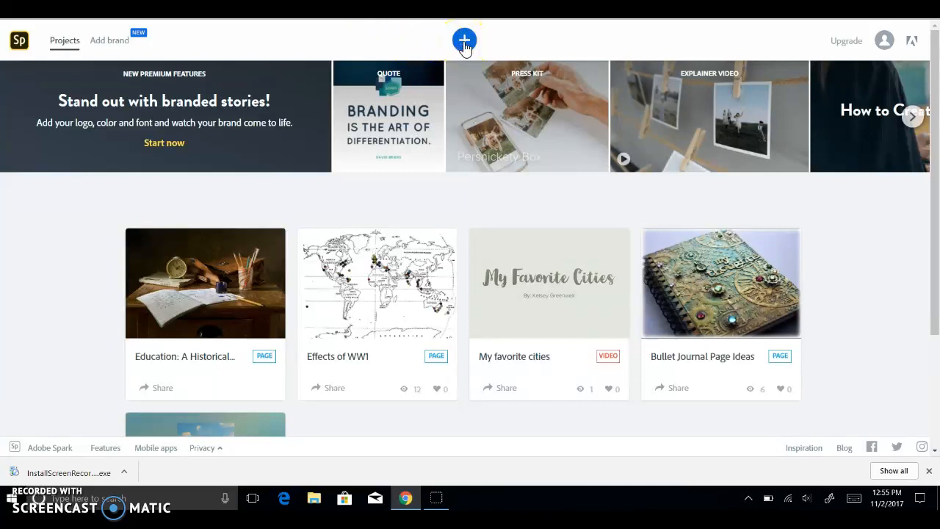
Create a new Page project and apply the Whimsy theme to it.
left_click(465, 42)
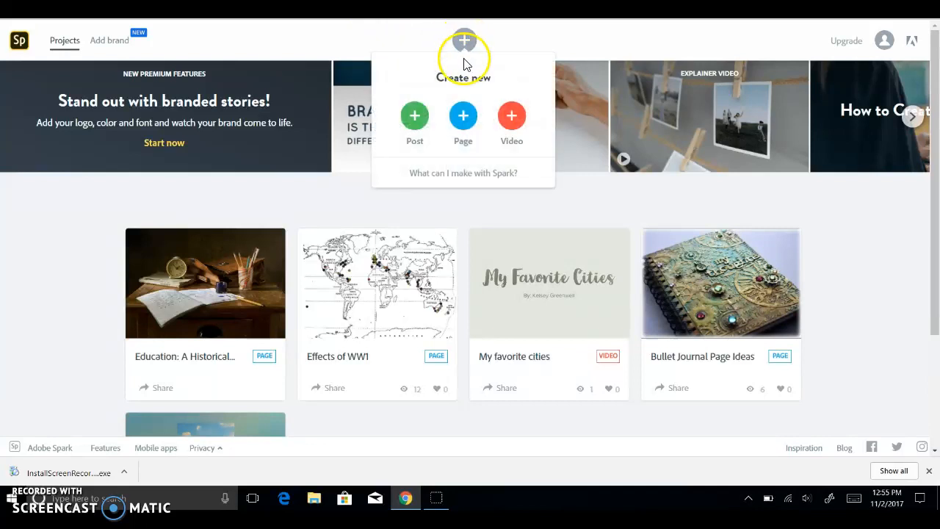
left_click(466, 118)
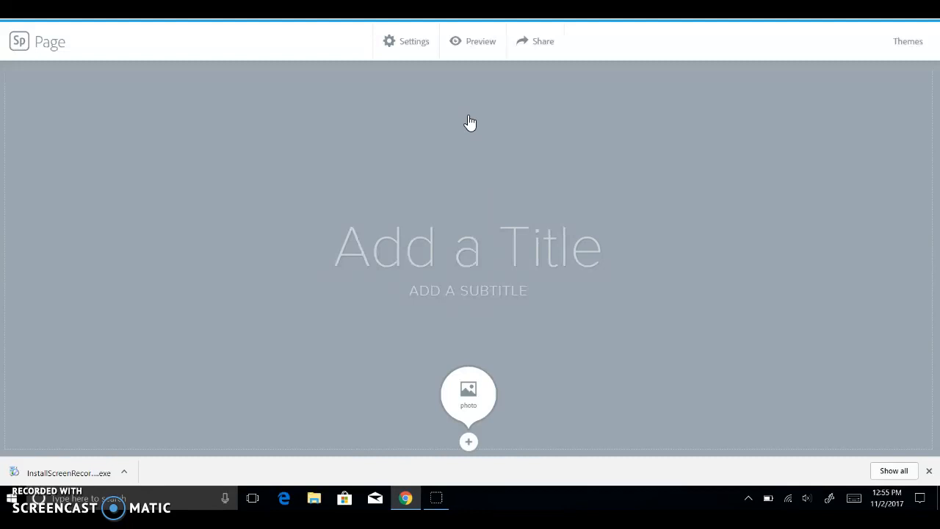
left_click(908, 44)
scroll(885, 179, "down", 3)
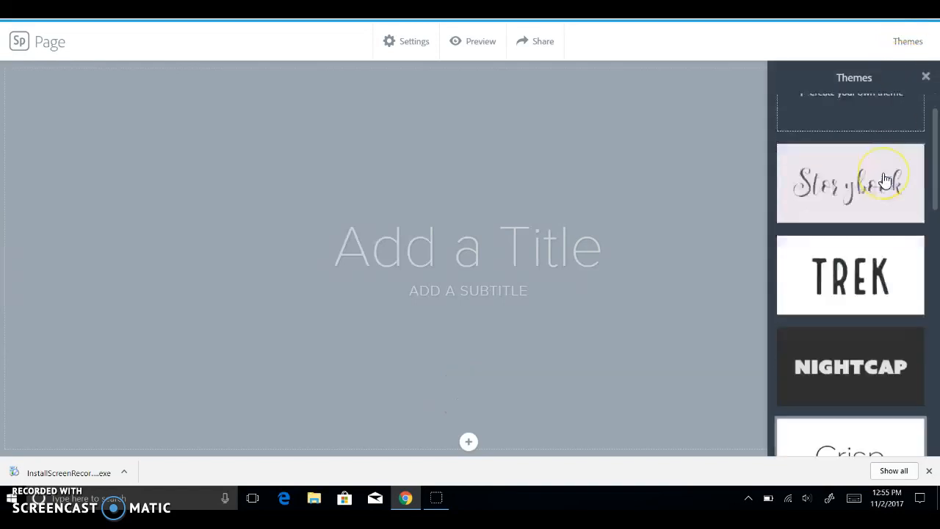
scroll(886, 180, "down", 2)
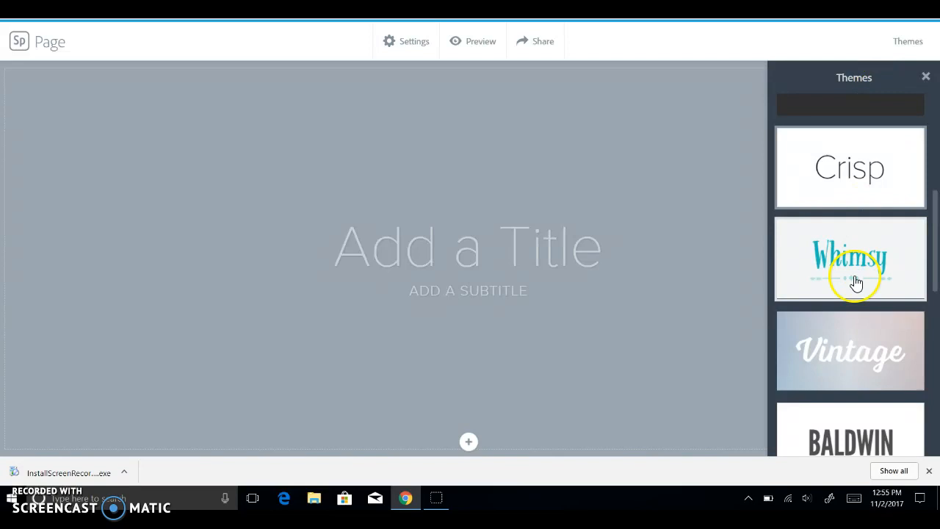
scroll(871, 301, "down", 2)
scroll(871, 302, "up", 1)
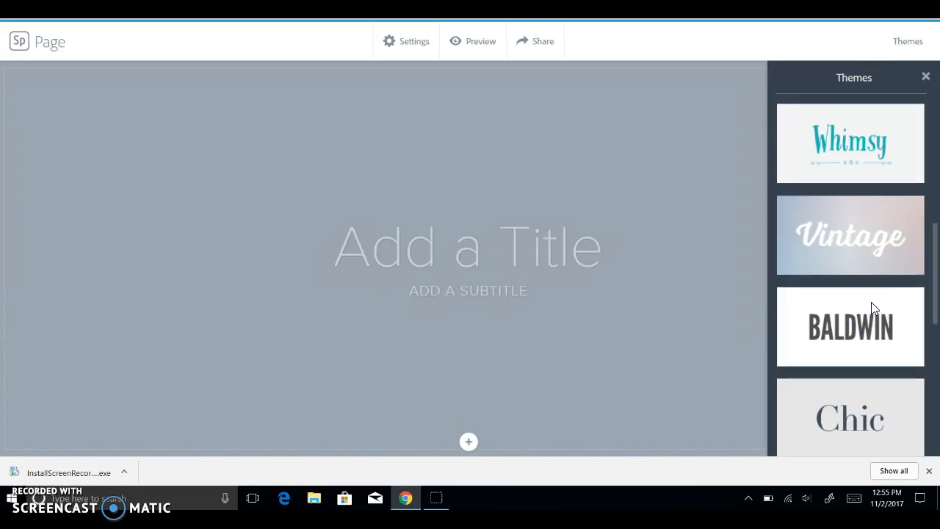
left_click(856, 196)
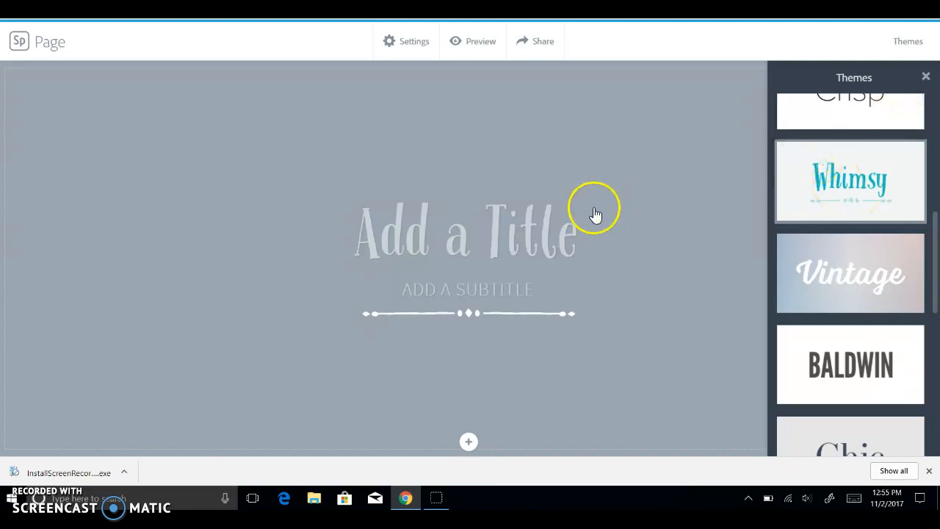
Title the page "Our Seasons" and enter a byline with the author's first name as the subtitle.
left_click(401, 235)
left_click(414, 232)
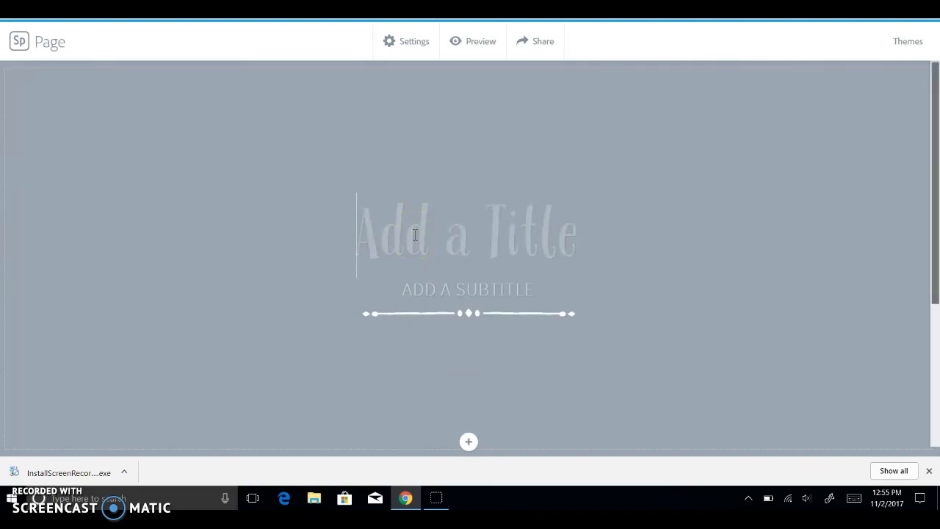
type("Our Seasons")
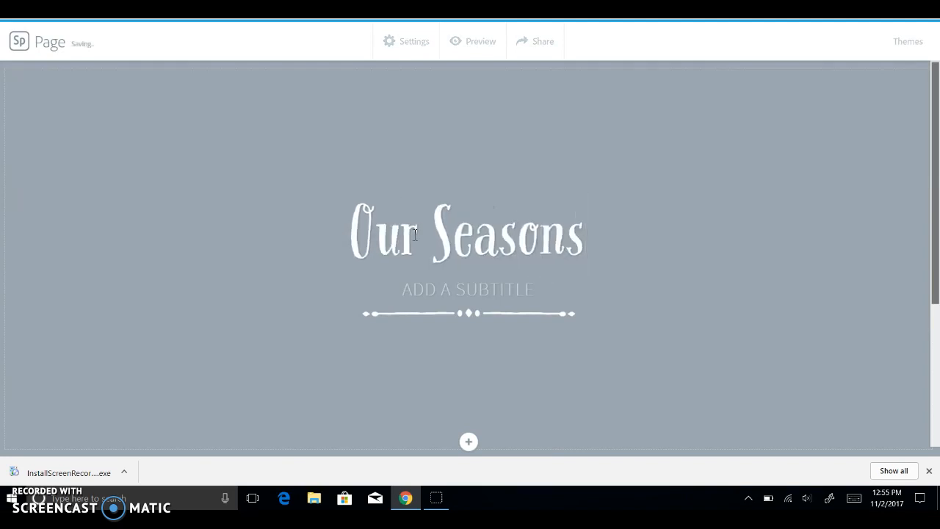
left_click(430, 286)
type("BY: KELSEY")
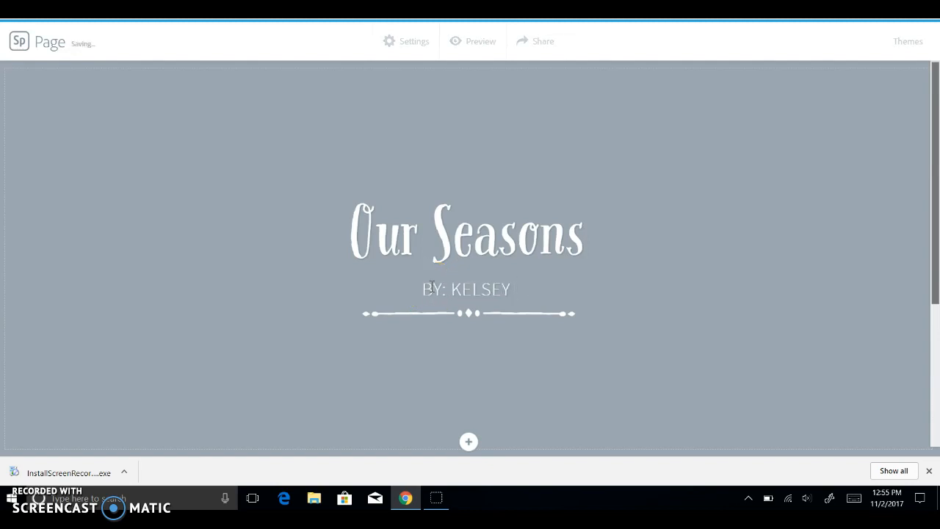
left_click(541, 359)
left_click(529, 373)
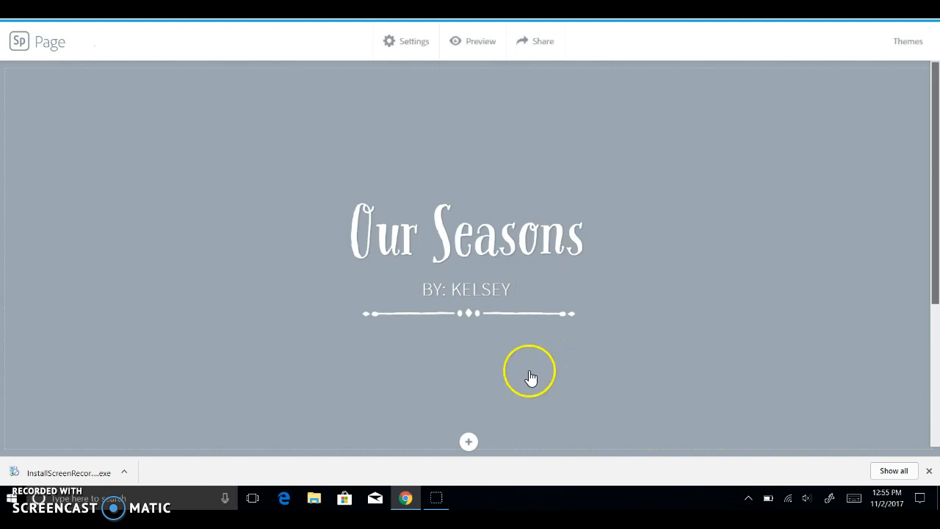
Search the free photos for "seasons" and set the rope-lettered "good season" photo as the title background.
left_click(469, 443)
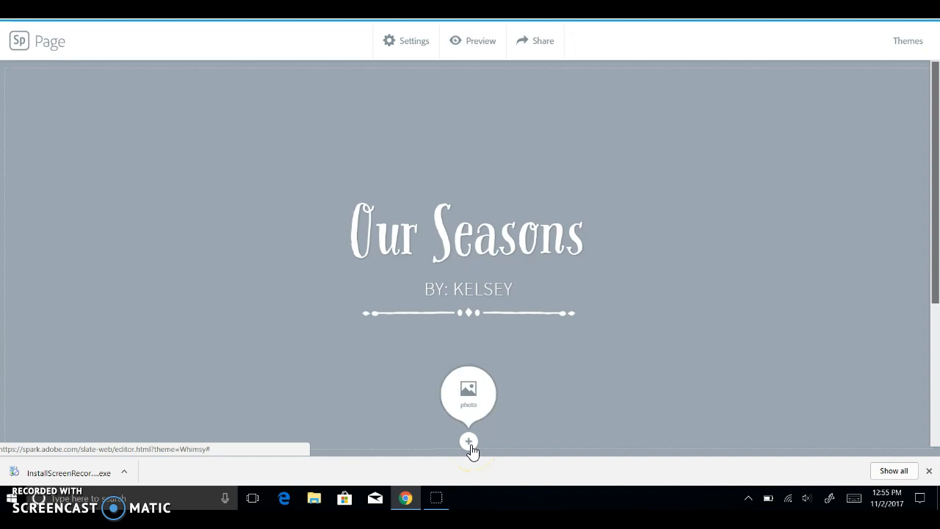
left_click(468, 408)
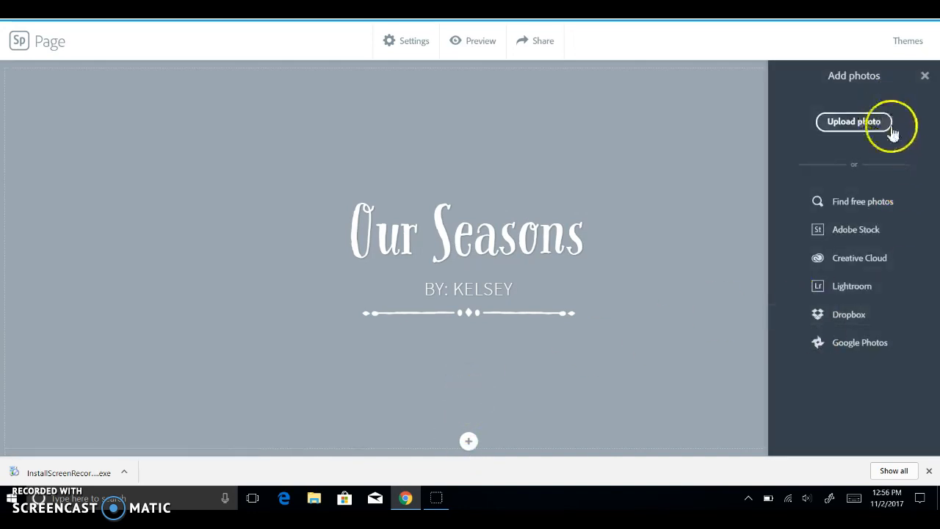
left_click(877, 211)
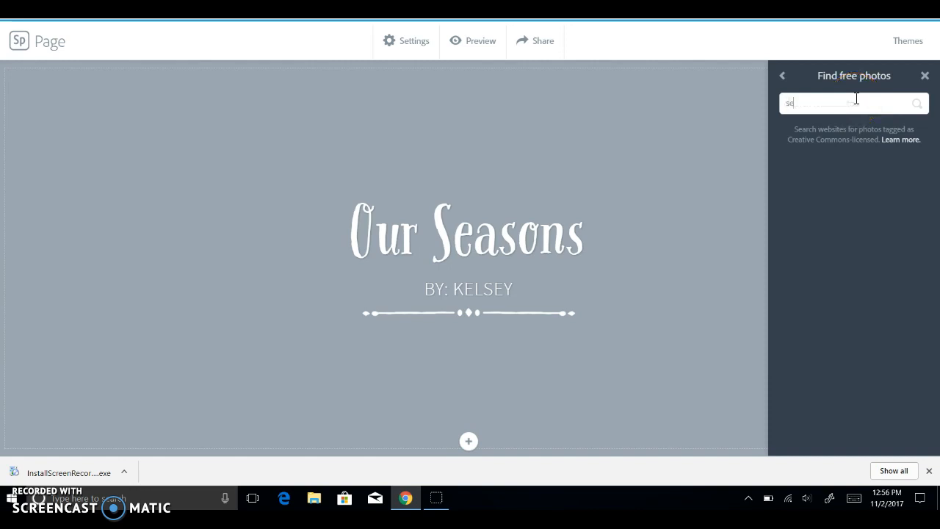
type("seasons")
key("Return")
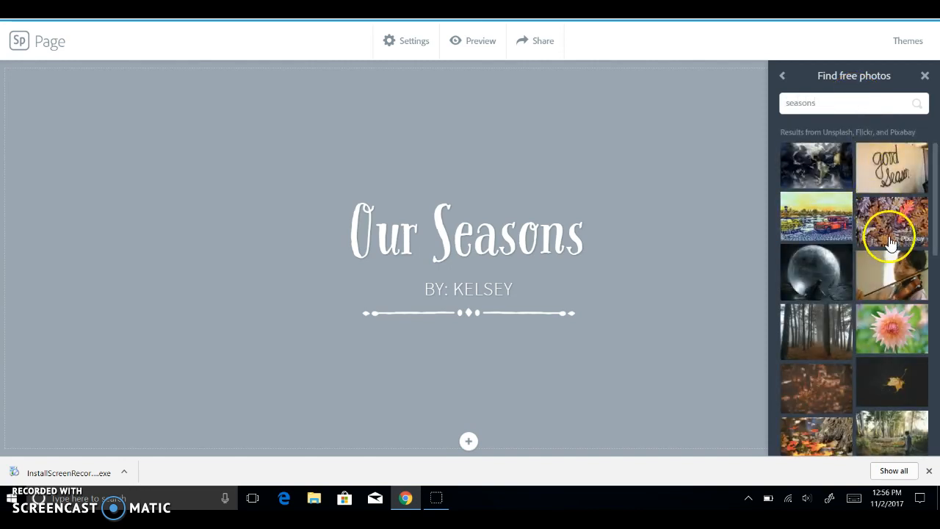
scroll(889, 235, "down", 4)
scroll(890, 242, "up", 3)
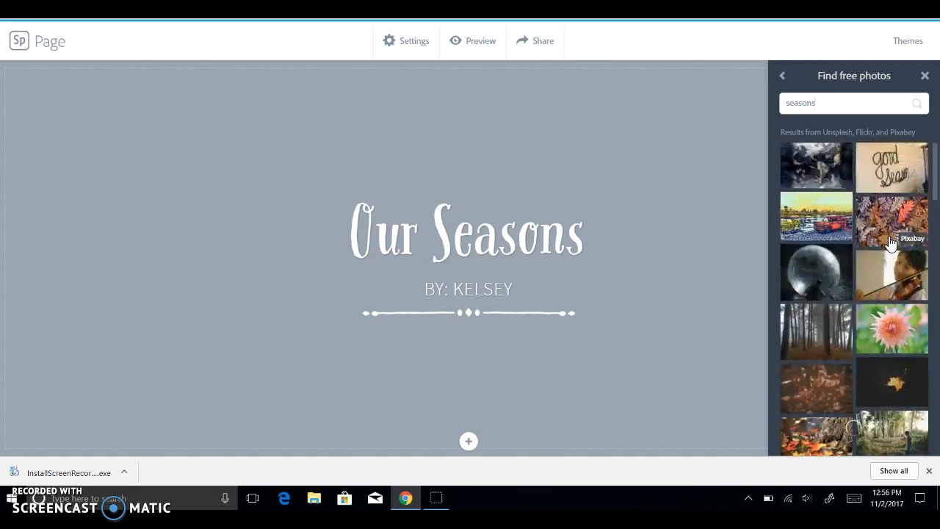
left_click(909, 170)
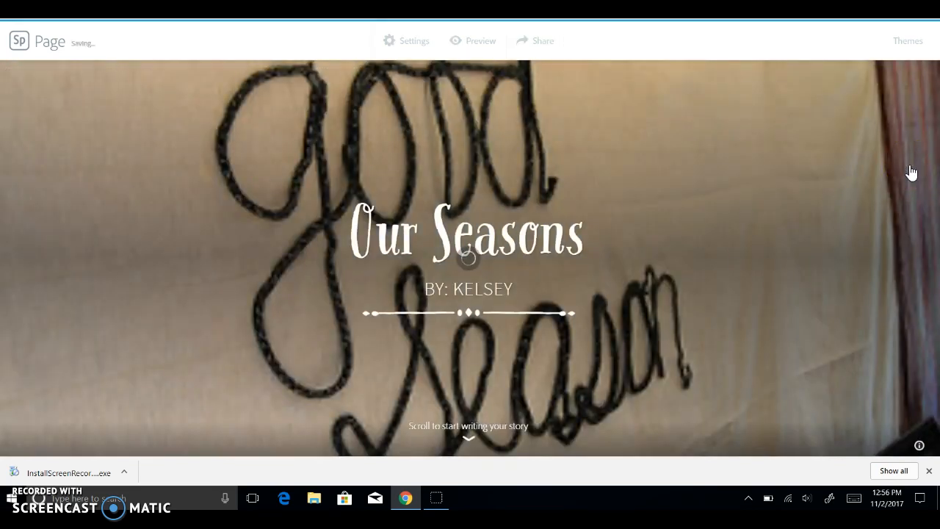
left_click(699, 261)
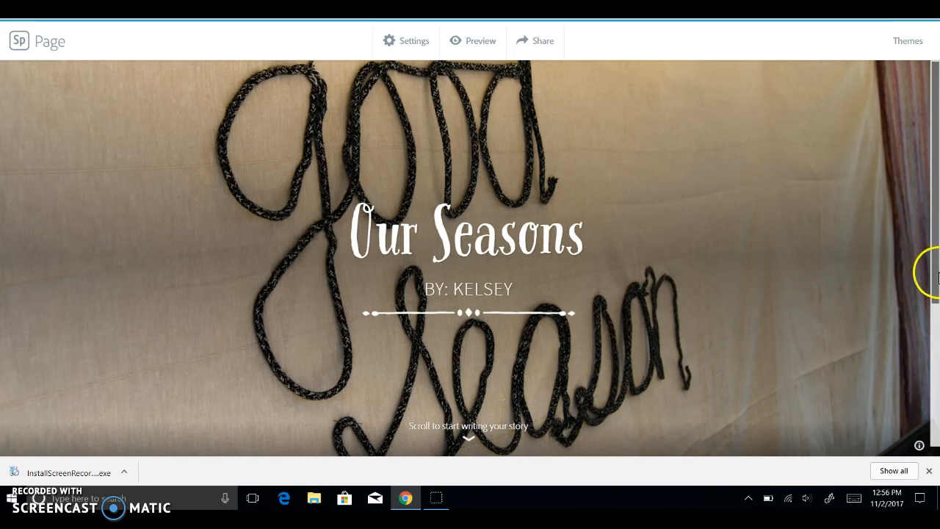
Insert a glideshow in the section beneath the title.
left_click_drag(937, 296, 929, 392)
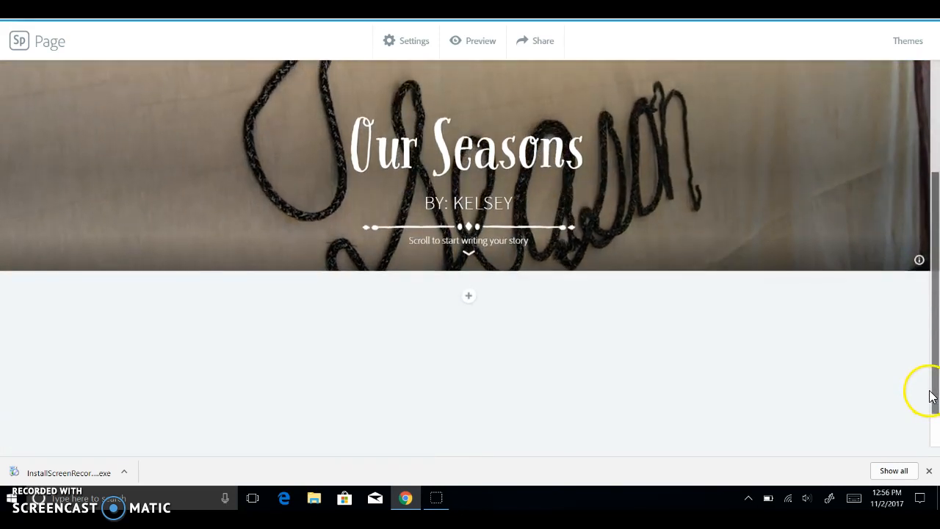
left_click(468, 301)
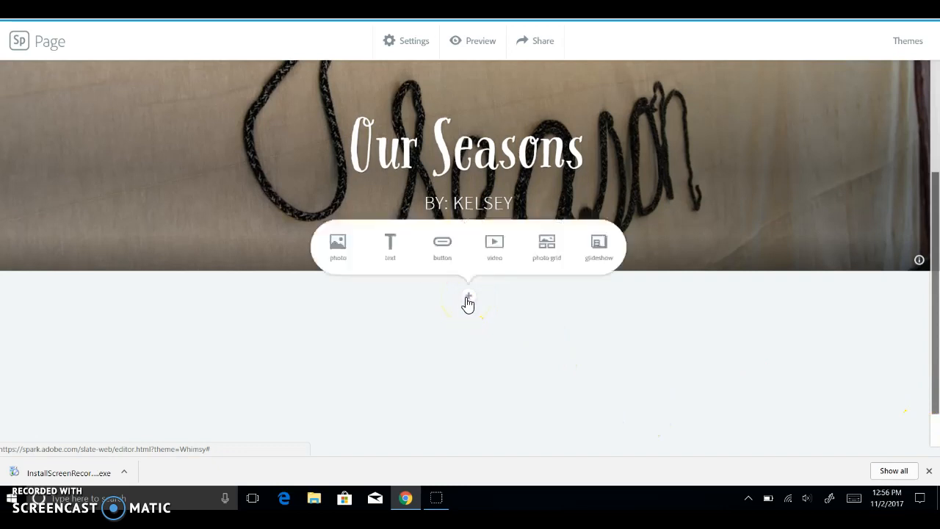
left_click(599, 248)
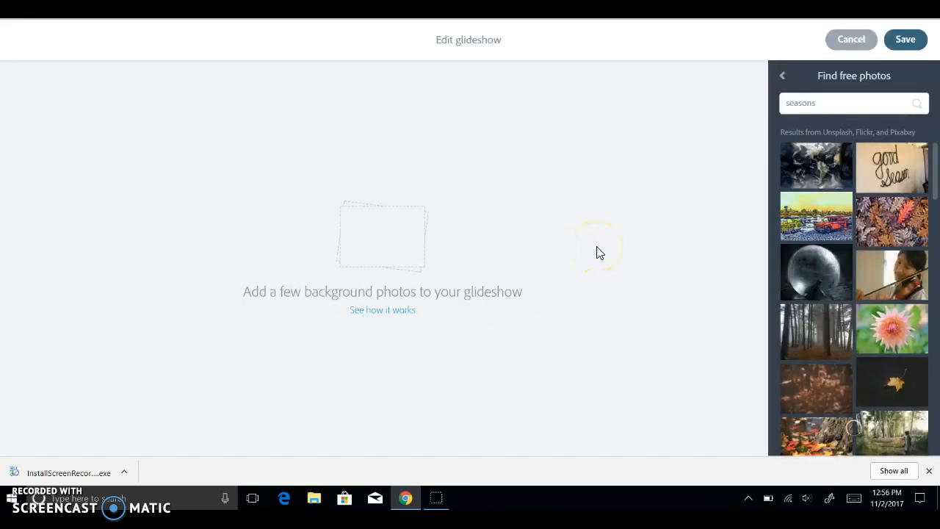
Search the free photos for "winter" and add the misty, frosted forest photo to the glideshow.
left_click(826, 102)
key("BackSpace")
key("BackSpace")
key("BackSpace")
type("wint")
key("Return")
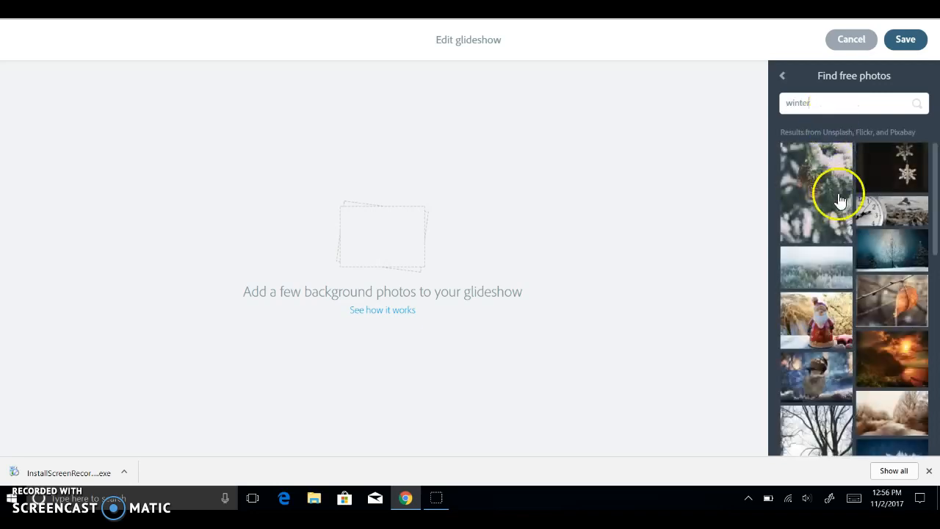
left_click(819, 275)
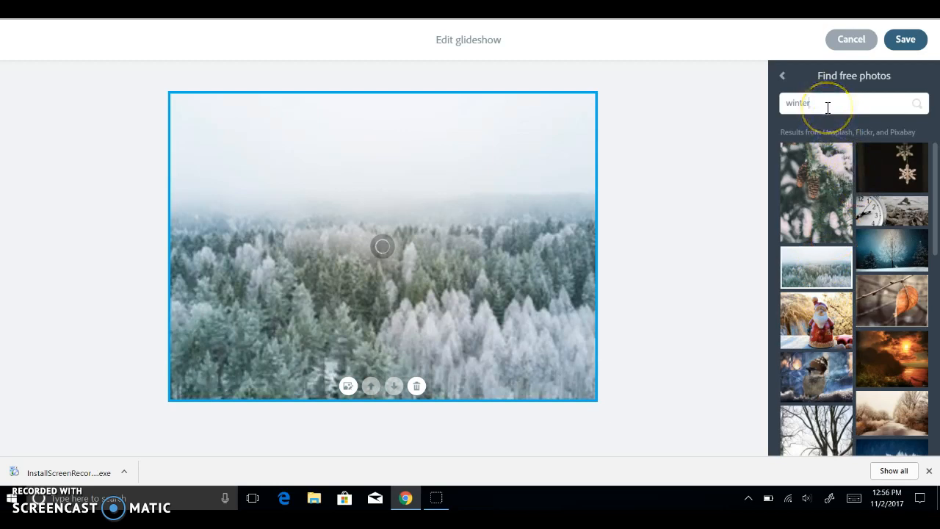
Search the free photos for "spring" and add the blossoming branch against a blue sky to the glideshow.
key("BackSpace")
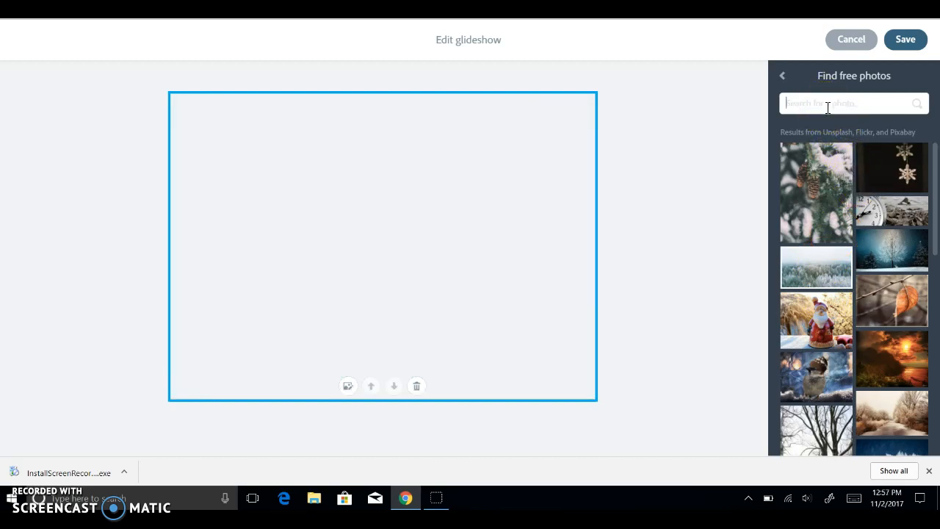
type("spring")
key("Return")
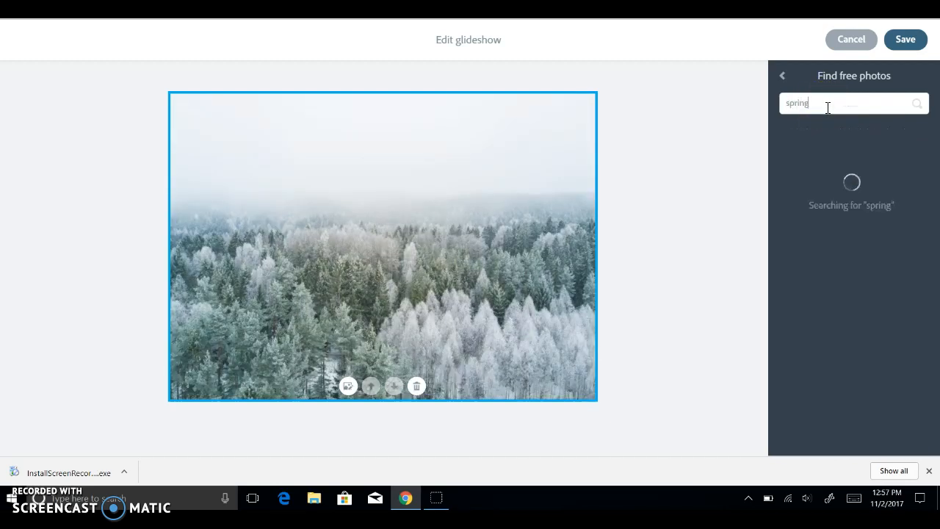
left_click(913, 165)
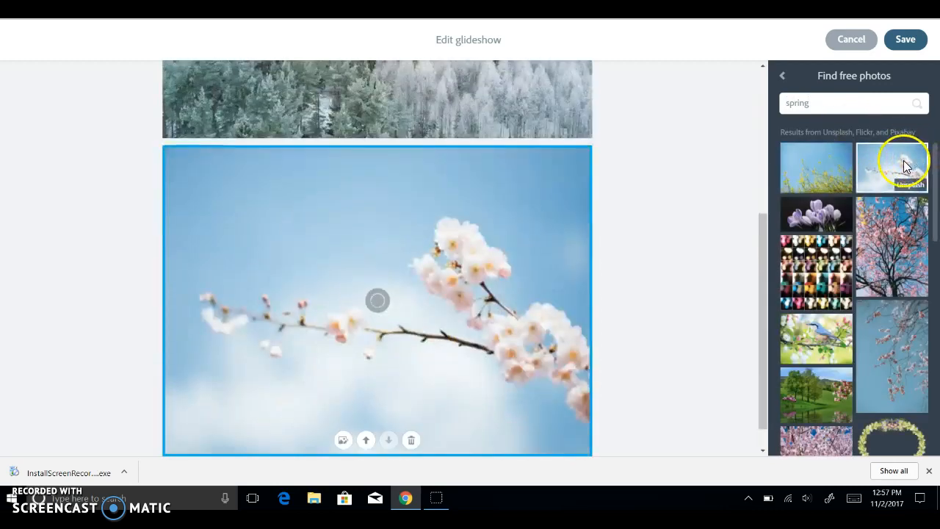
Search the free photos for "summer" and add the sandy shoreline photo to the glideshow.
left_click(841, 103)
key("BackSpace")
key("BackSpace")
key("BackSpace")
type("summer")
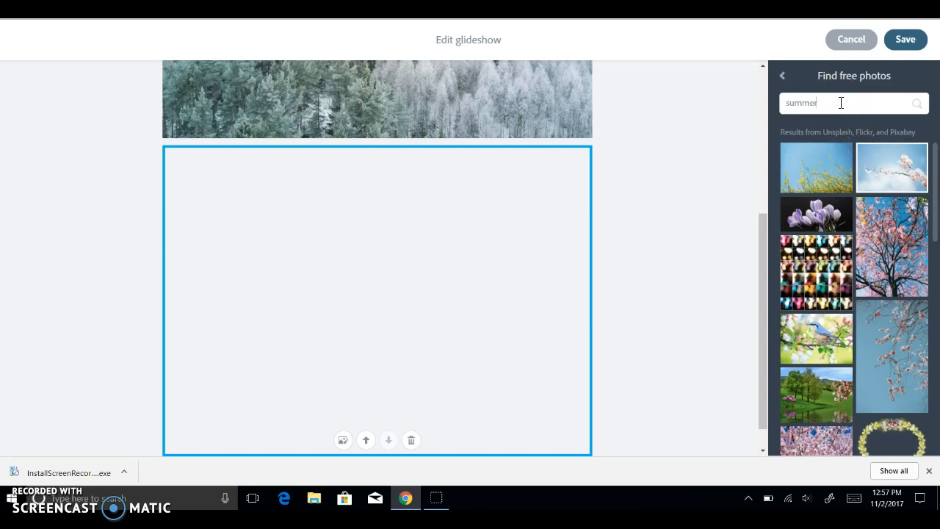
key("Return")
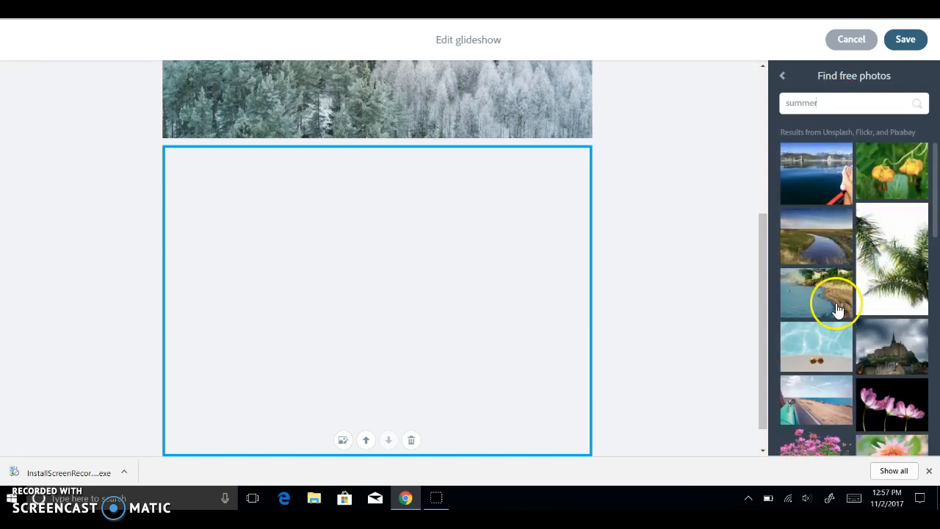
left_click(838, 308)
Search the free photos for "fall", add the photo of colourful leaves beside a tree trunk, and save the glideshow.
key("BackSpace")
key("BackSpace")
key("BackSpace")
key("BackSpace")
key("BackSpace")
key("BackSpace")
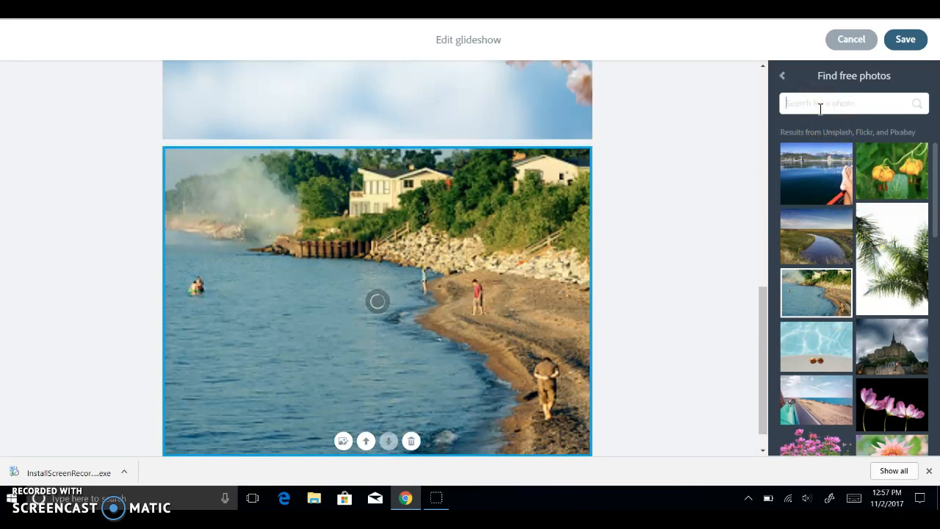
type("fall")
left_click(830, 277)
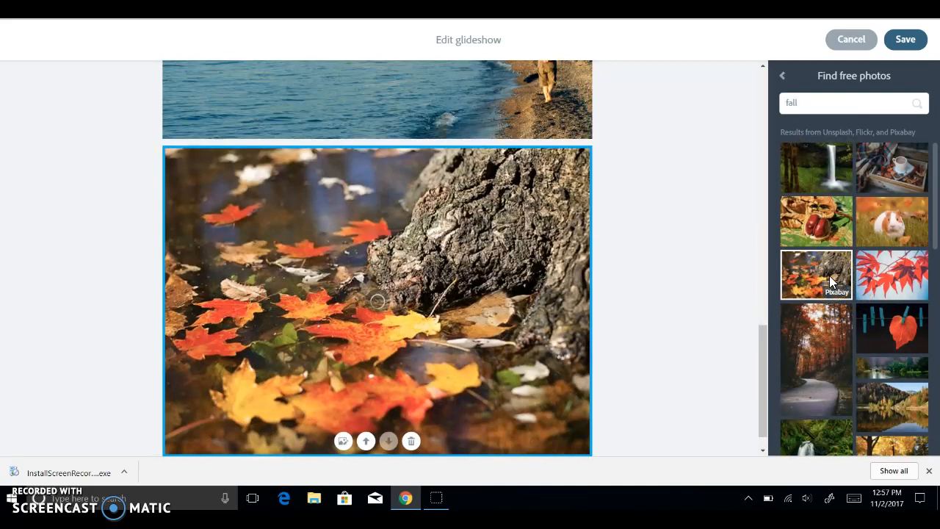
left_click(667, 270)
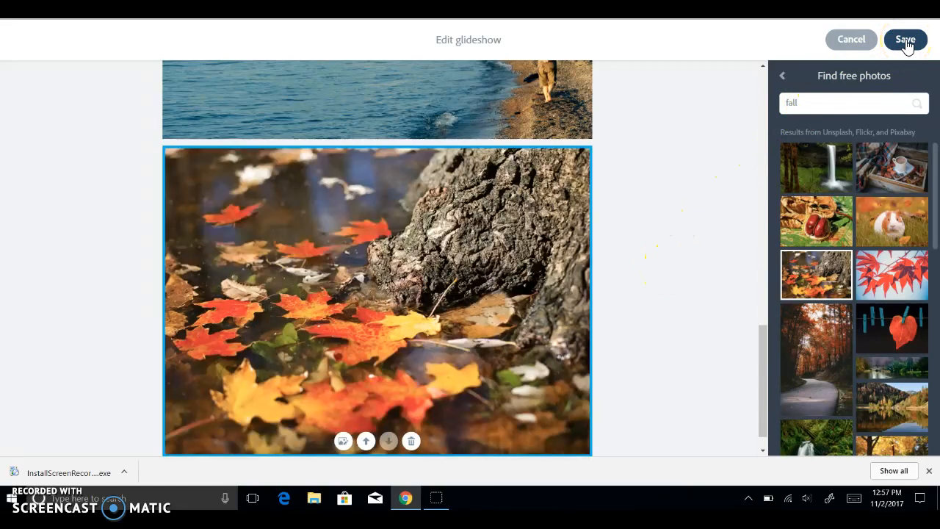
left_click(906, 41)
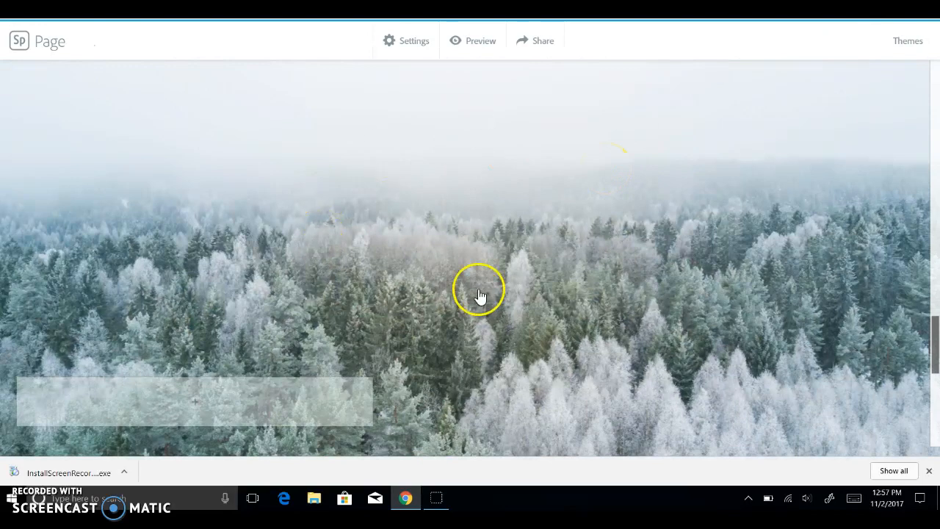
Add the text "Winter" to the caption box on the frosted forest photo and format it as an H1 heading.
scroll(348, 204, "up", 5)
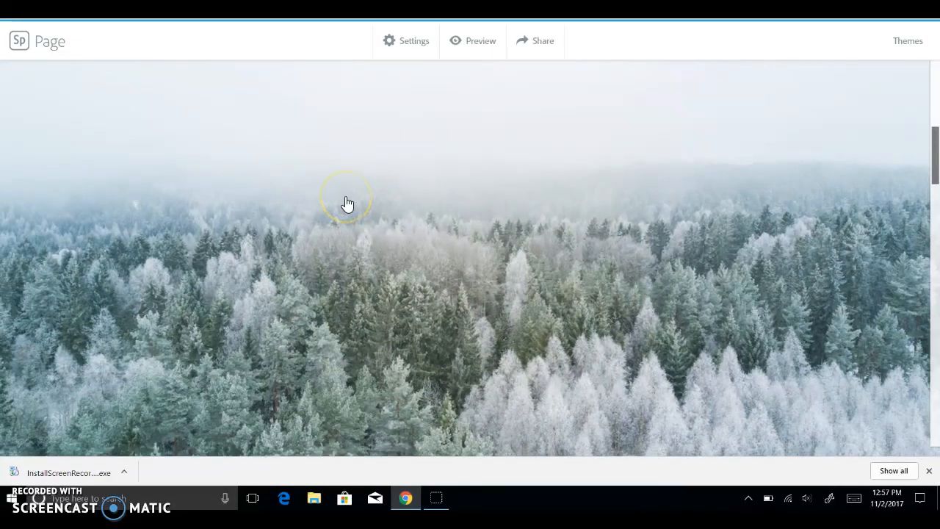
scroll(347, 204, "down", 2)
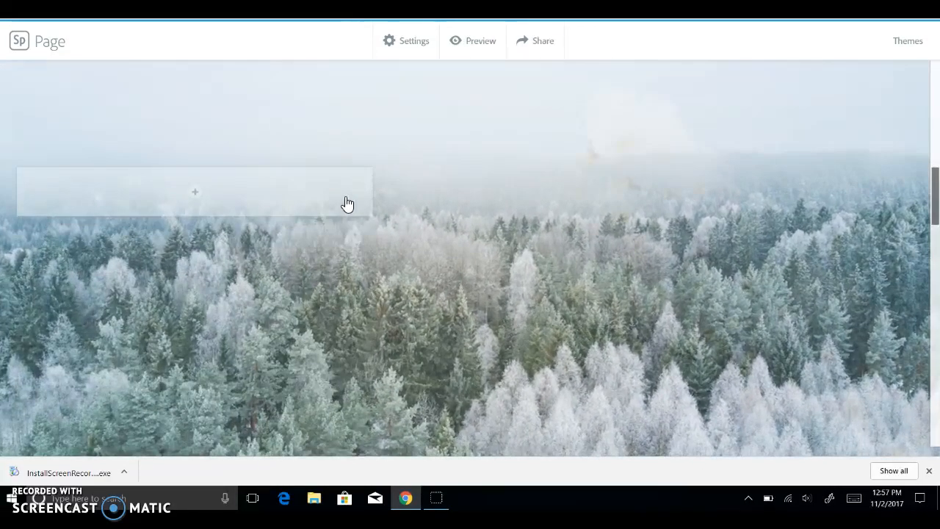
left_click(195, 198)
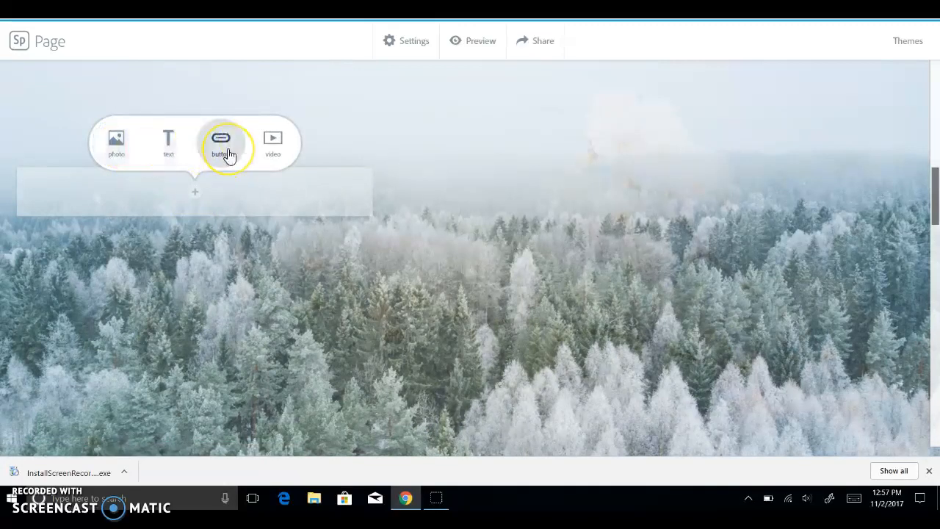
left_click(177, 137)
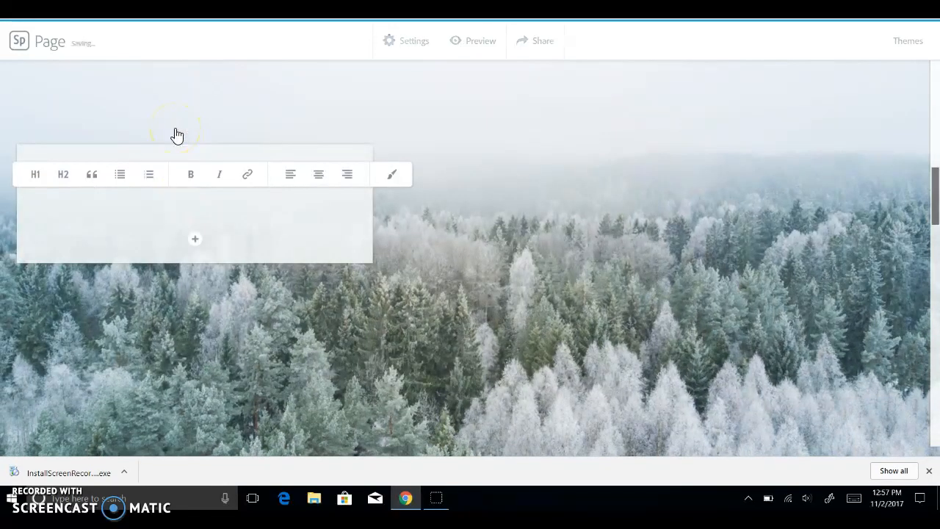
left_click(178, 173)
type("Winte")
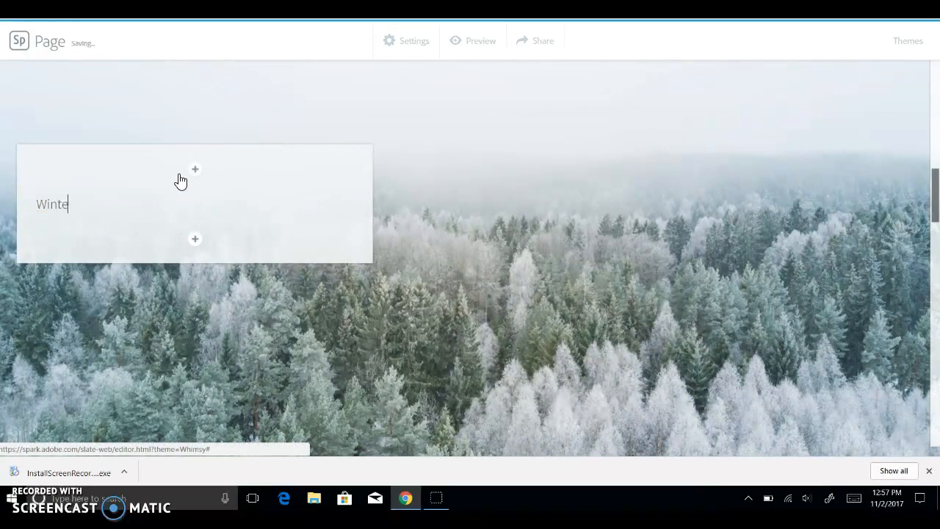
left_click(126, 185)
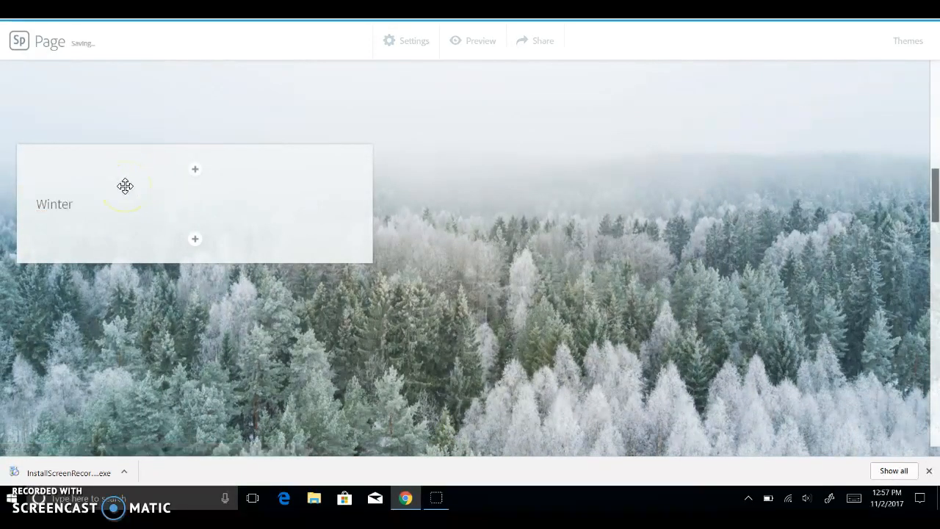
double_click(126, 189)
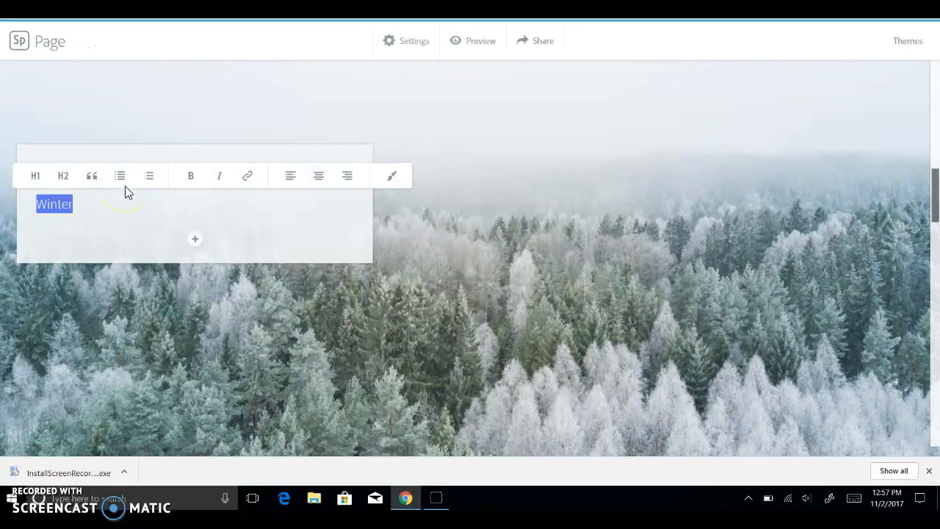
left_click(39, 176)
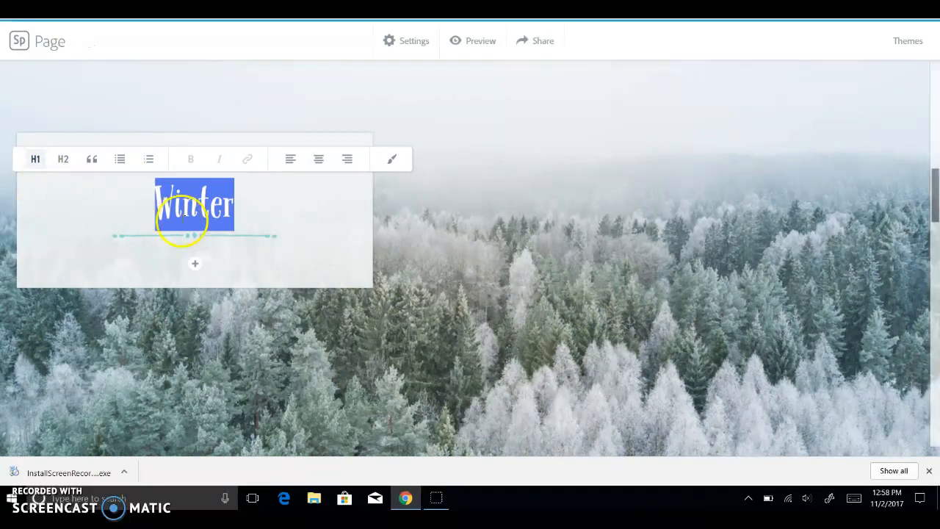
left_click(236, 240)
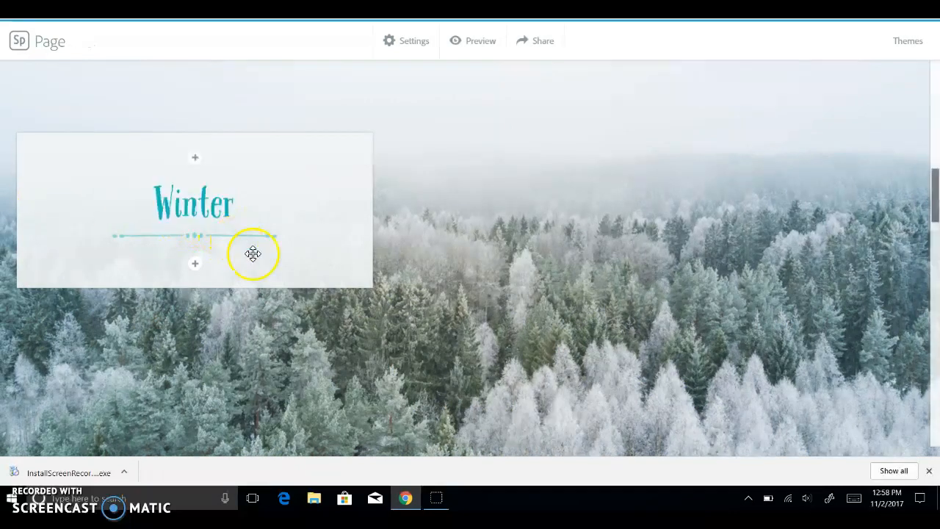
Add the text "Months: December, January, and February" below the Winter heading and format it as H2.
left_click(196, 265)
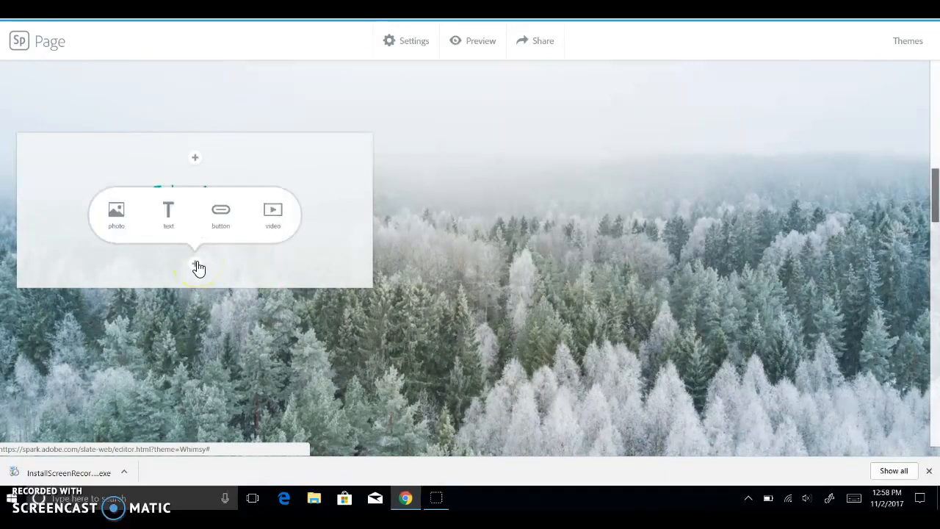
left_click(170, 220)
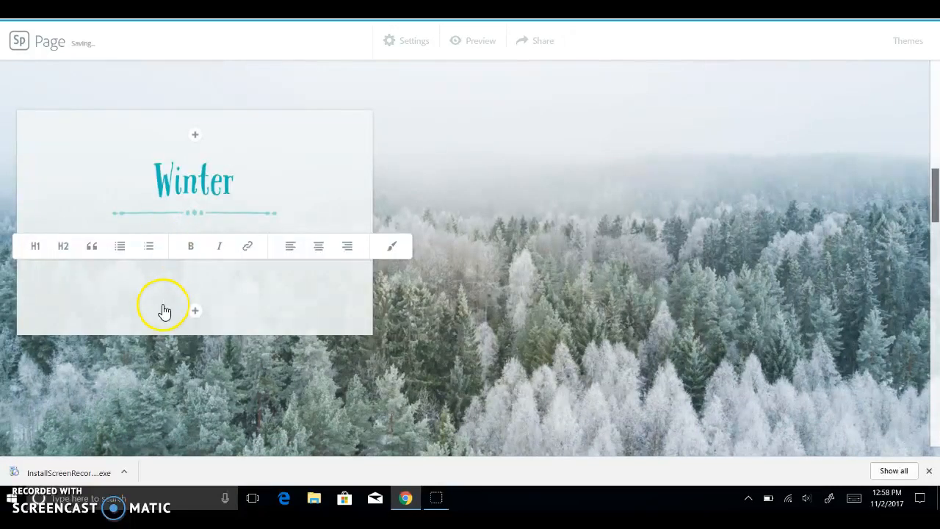
type("M")
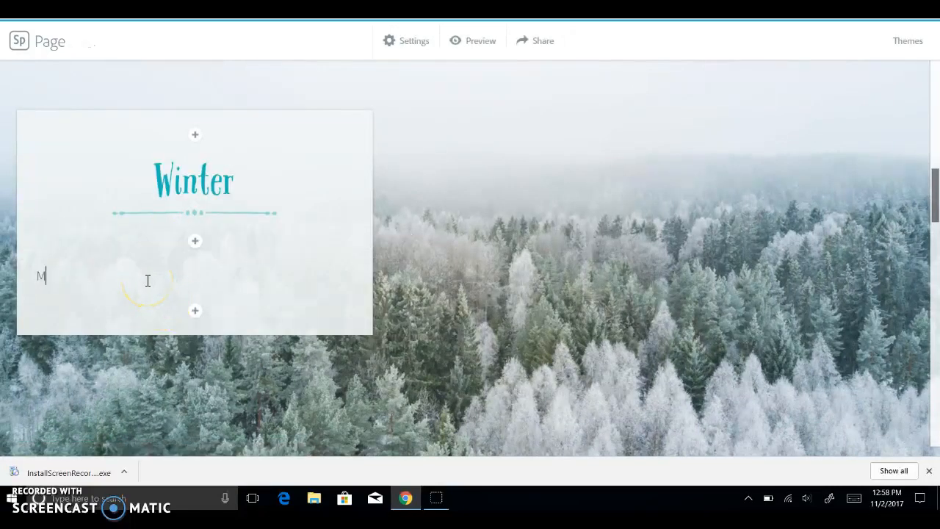
type("onths: December,")
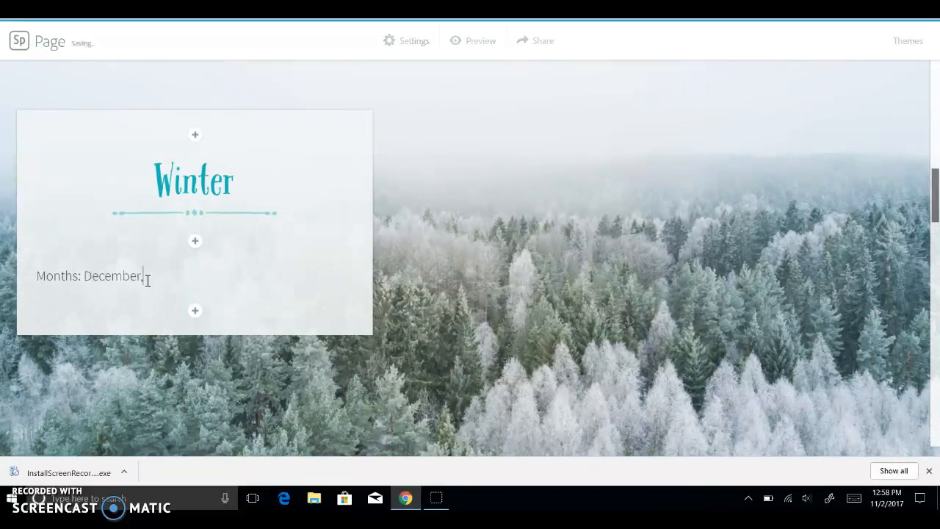
type(" January, and F")
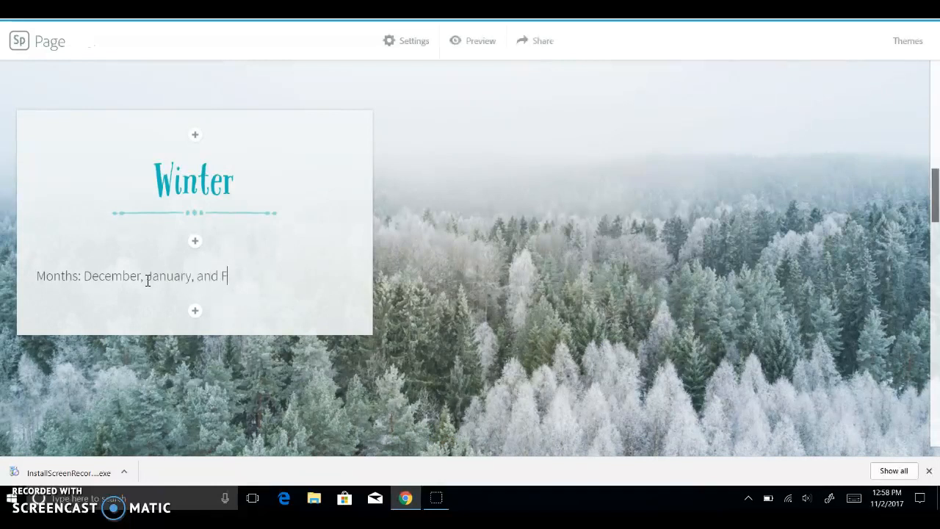
type("ebruary")
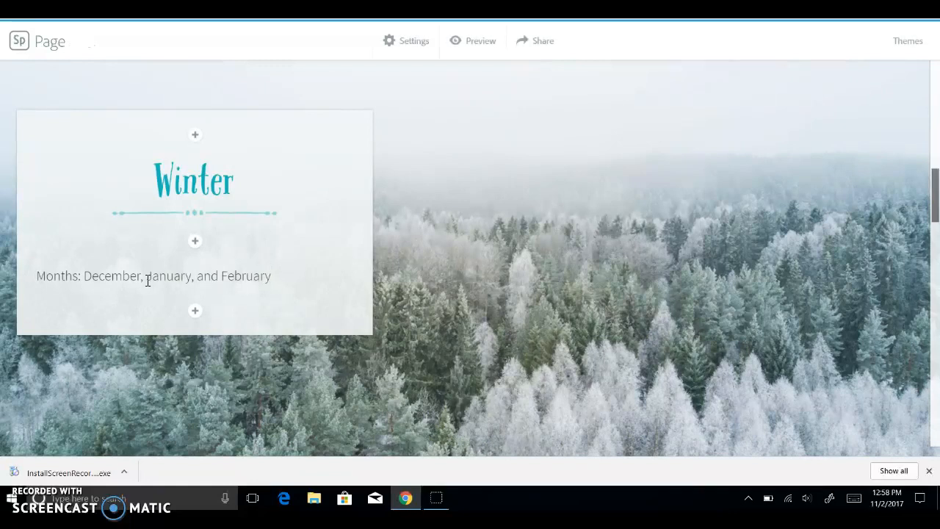
triple_click(147, 279)
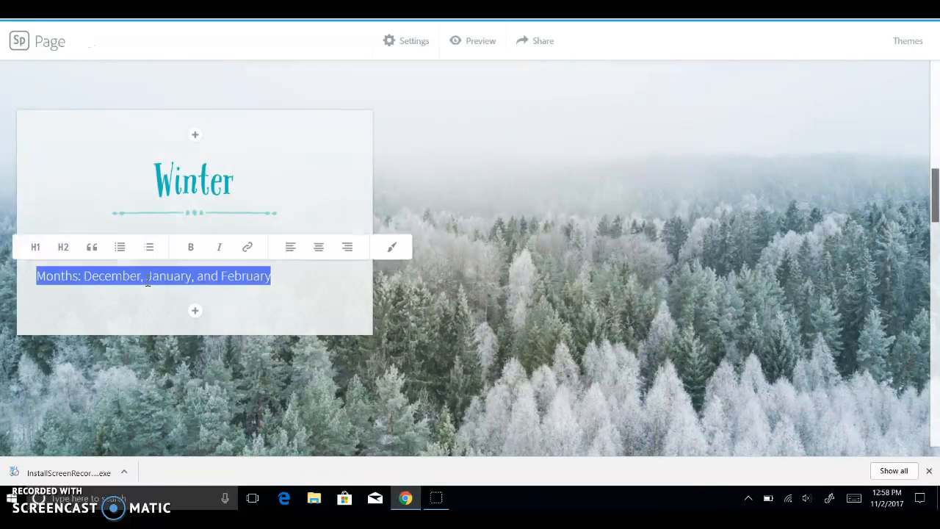
left_click(64, 253)
left_click(251, 296)
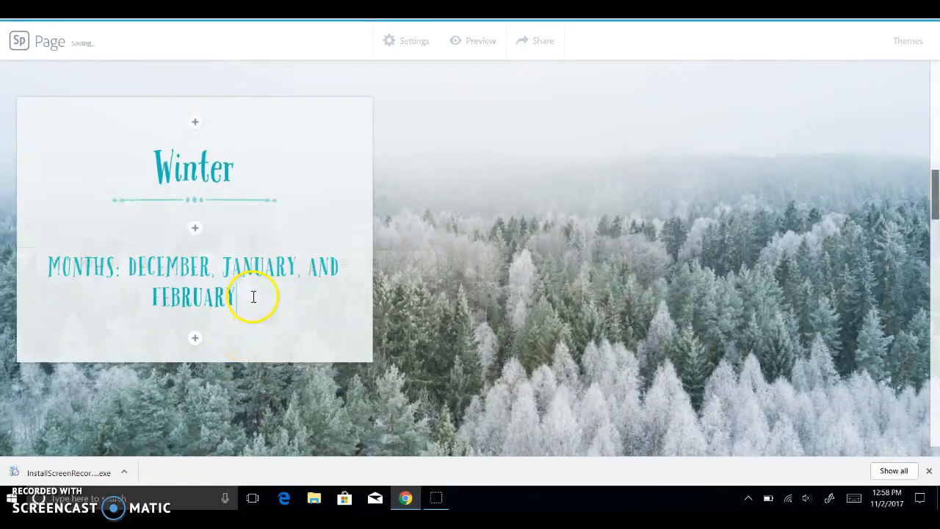
left_click(481, 324)
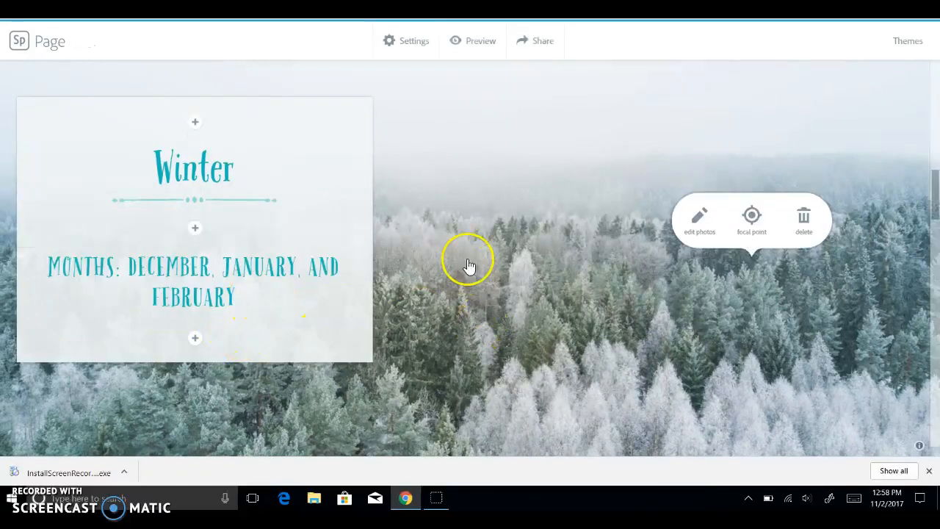
Add the text "Spring" to the caption box on the blossoming branch photo and format it as an H1 heading.
scroll(468, 263, "down", 5)
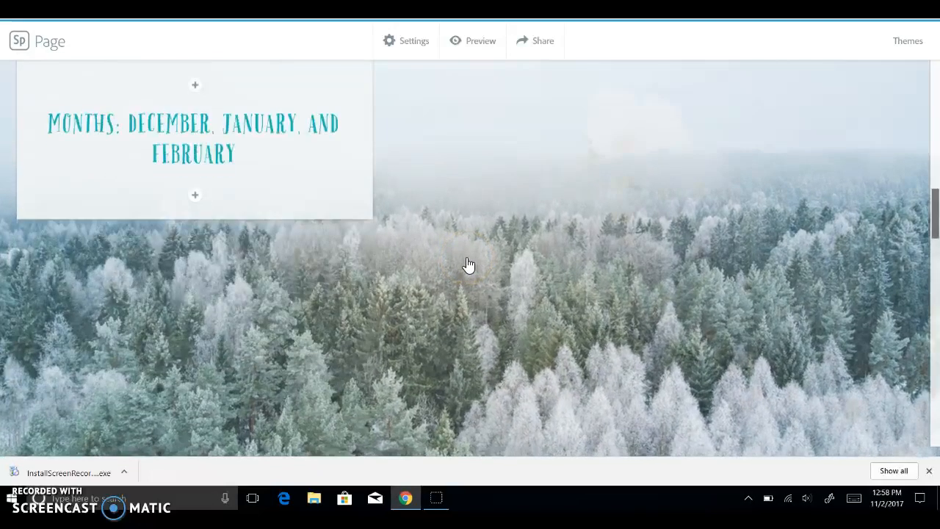
scroll(469, 260, "down", 4)
scroll(468, 260, "up", 1)
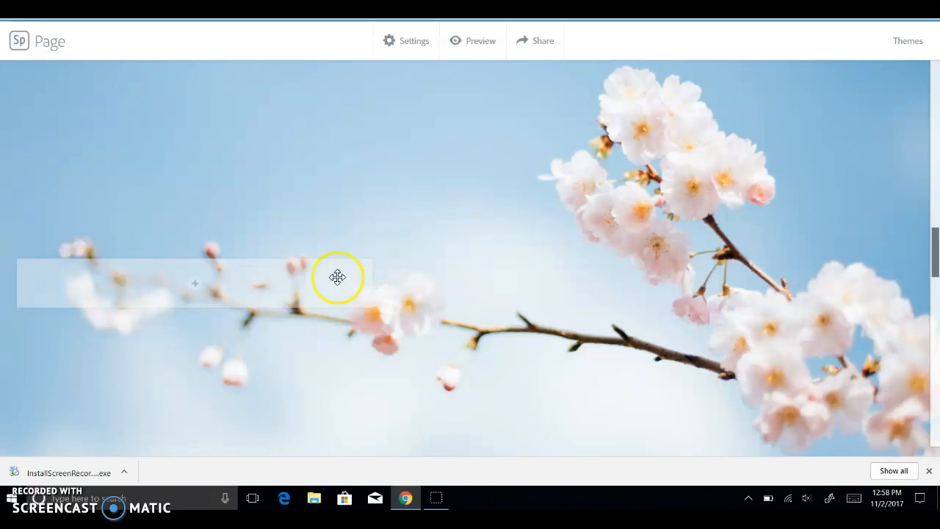
left_click(198, 287)
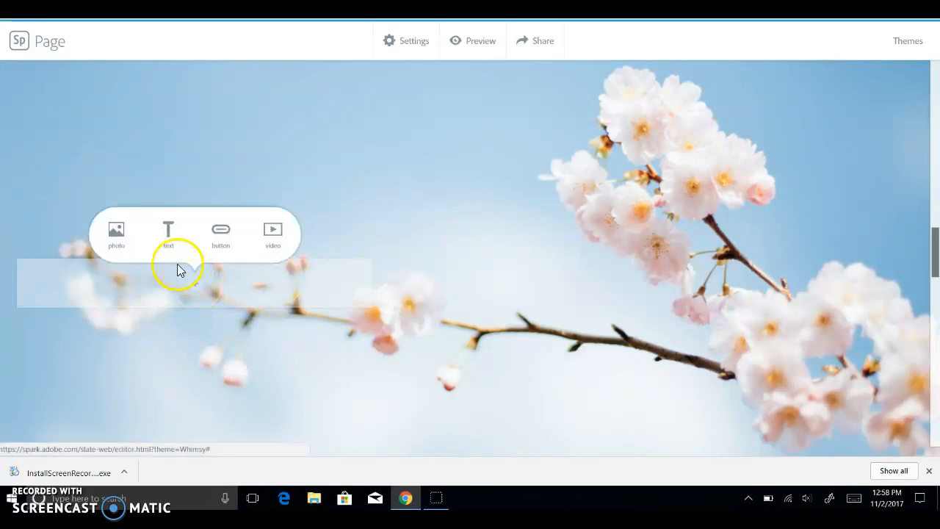
left_click(168, 237)
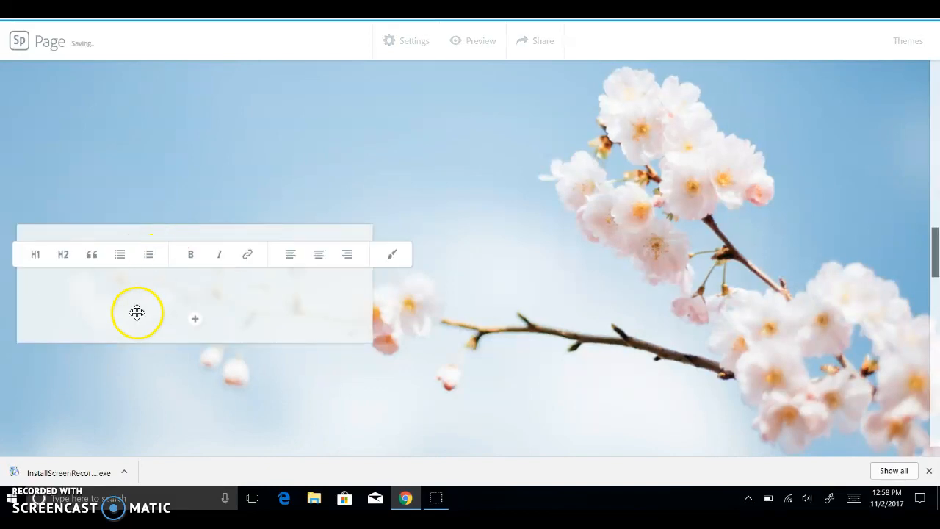
type("Spring")
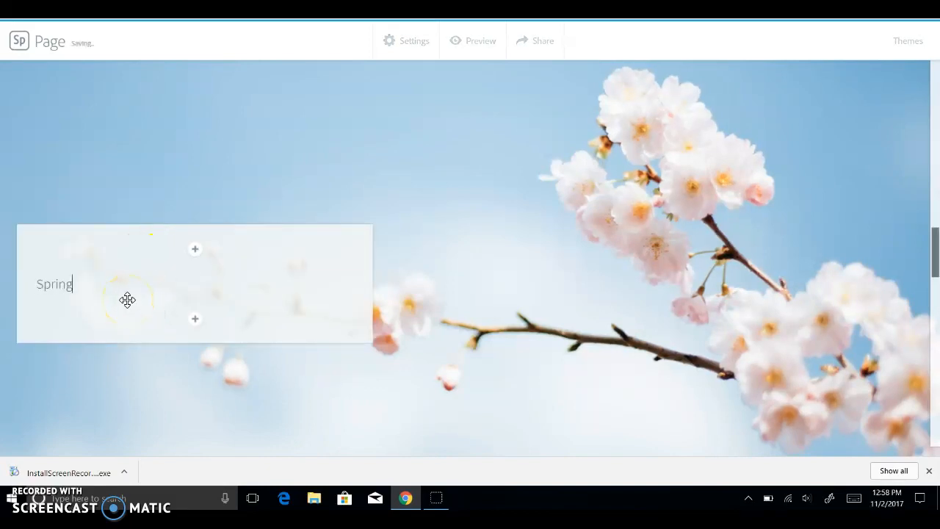
key("shift+Home")
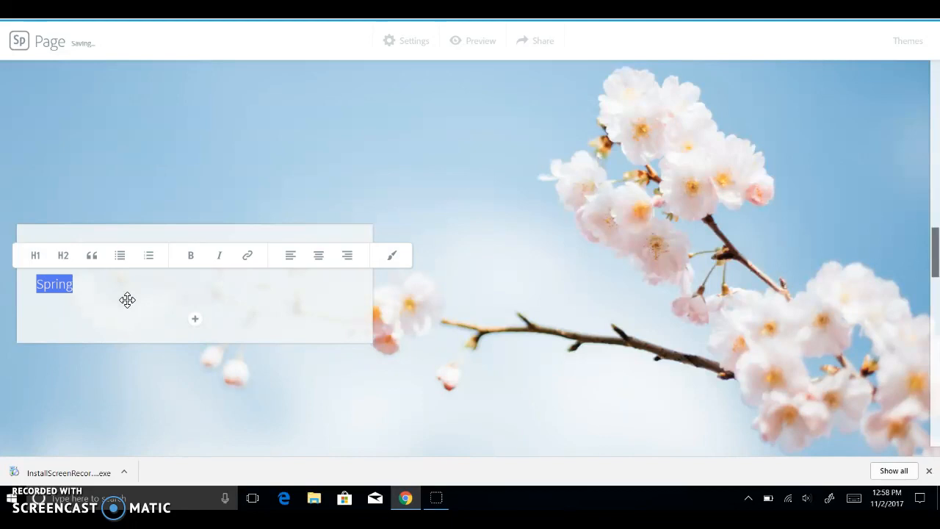
left_click(35, 255)
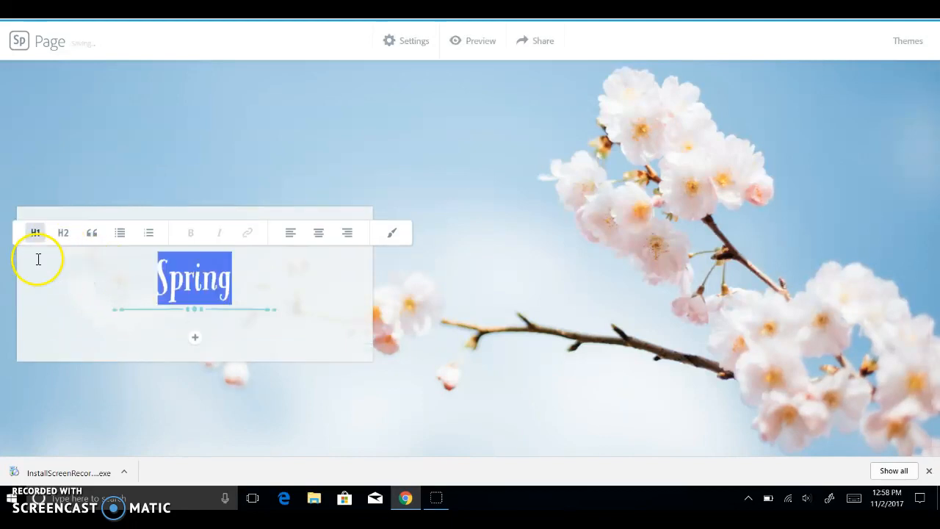
left_click(245, 328)
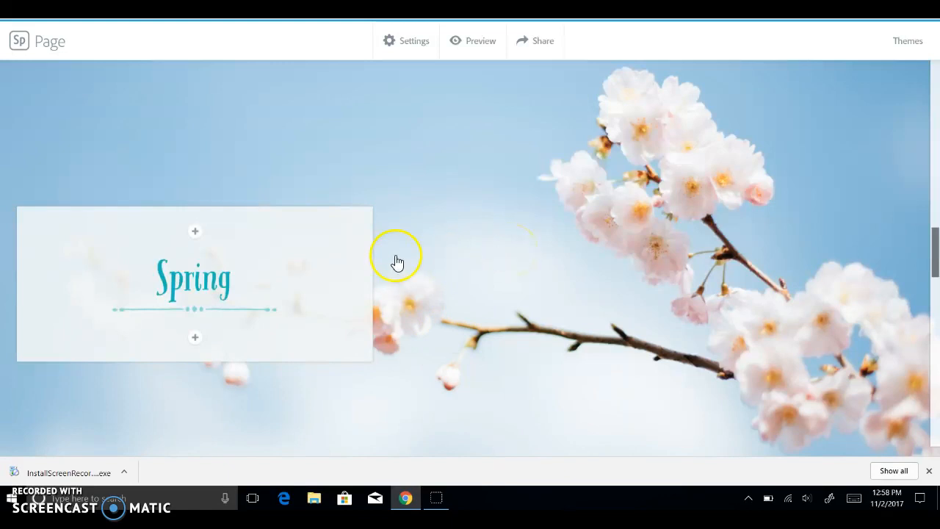
Add the text "Summer" to the caption box on the shoreline photo and format it as an H1 heading.
scroll(520, 259, "up", 2)
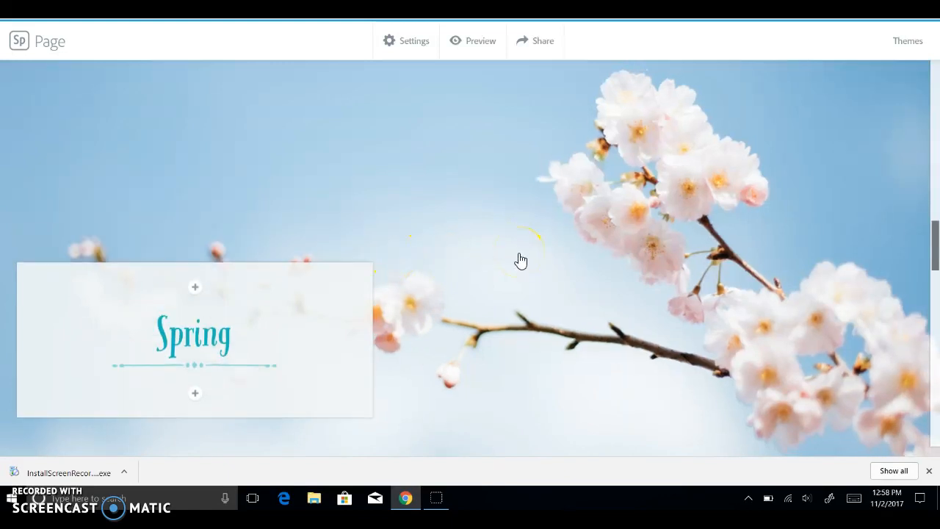
scroll(520, 260, "down", 5)
scroll(520, 259, "down", 3)
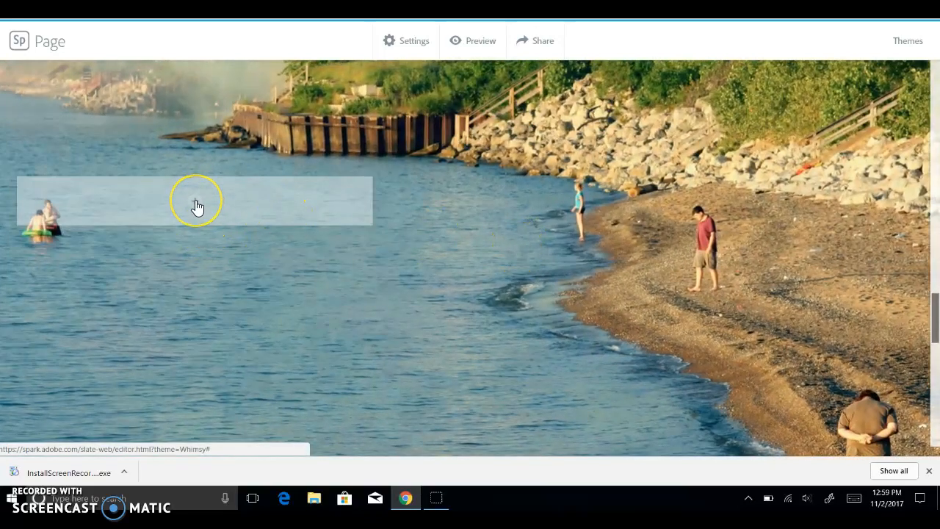
left_click(197, 207)
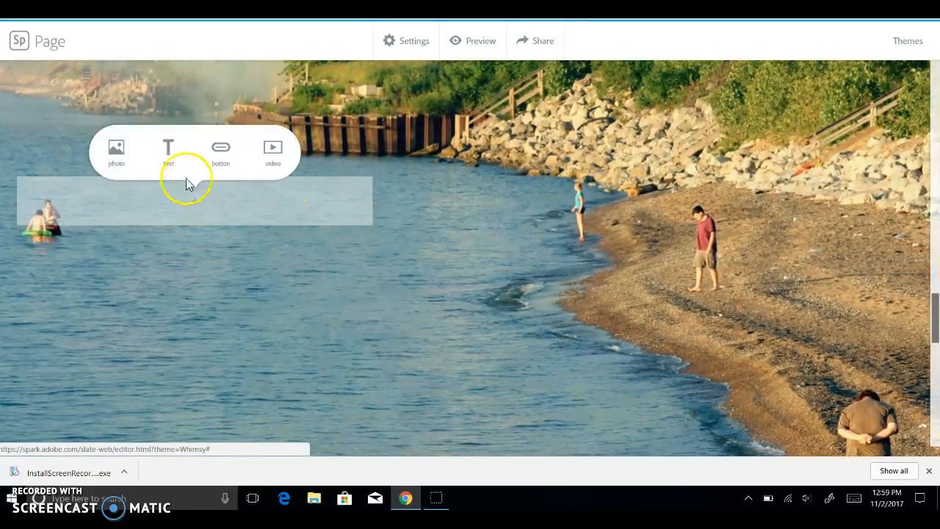
left_click(174, 160)
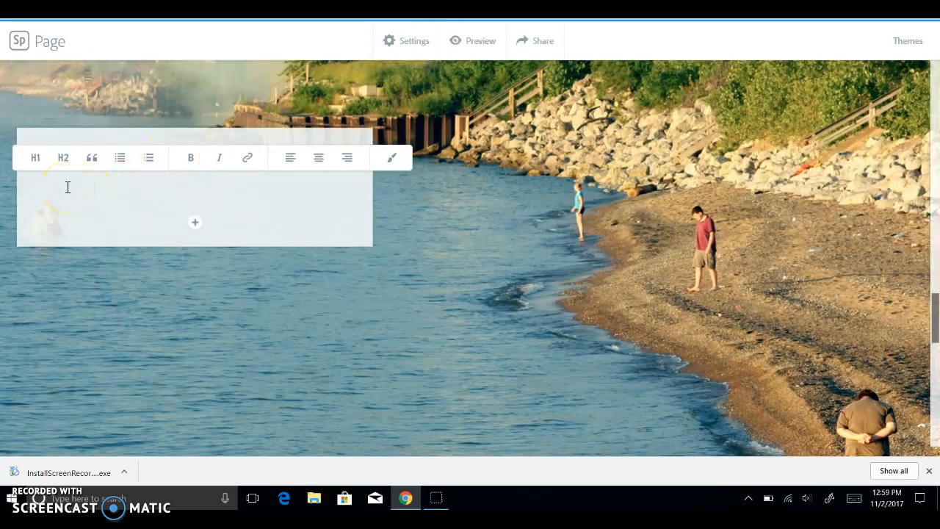
type("Summer")
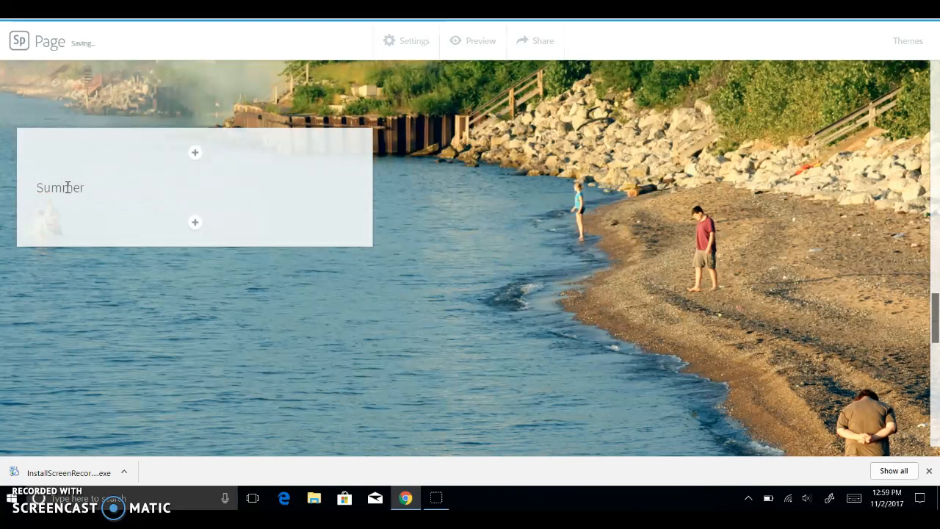
double_click(67, 188)
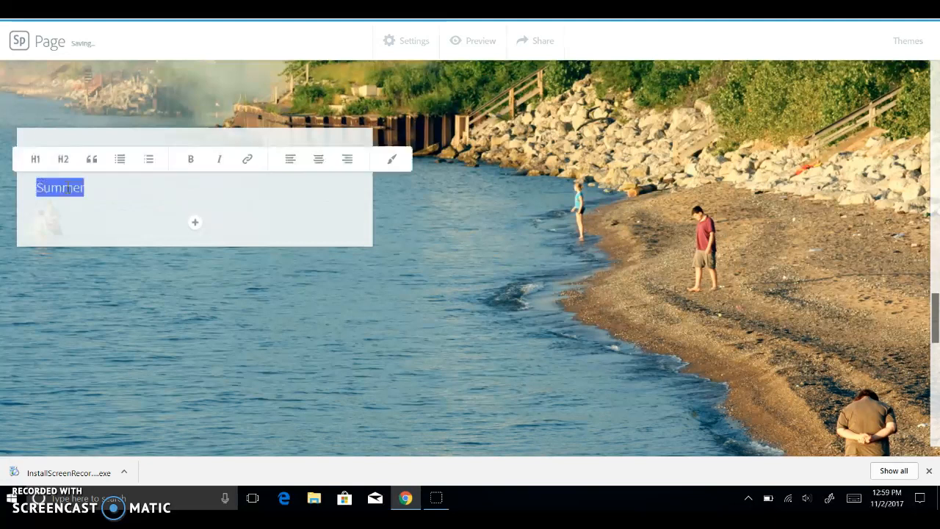
left_click(35, 159)
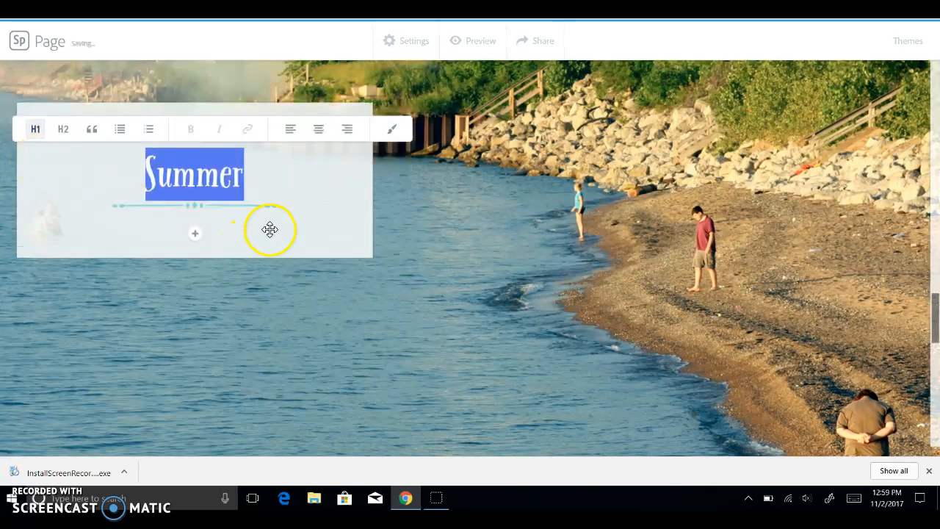
left_click(270, 229)
Embed the YouTube summer music video (youtube.com/watch?v=PLogbLVmbfM) below the Summer heading in the caption box.
left_click(199, 239)
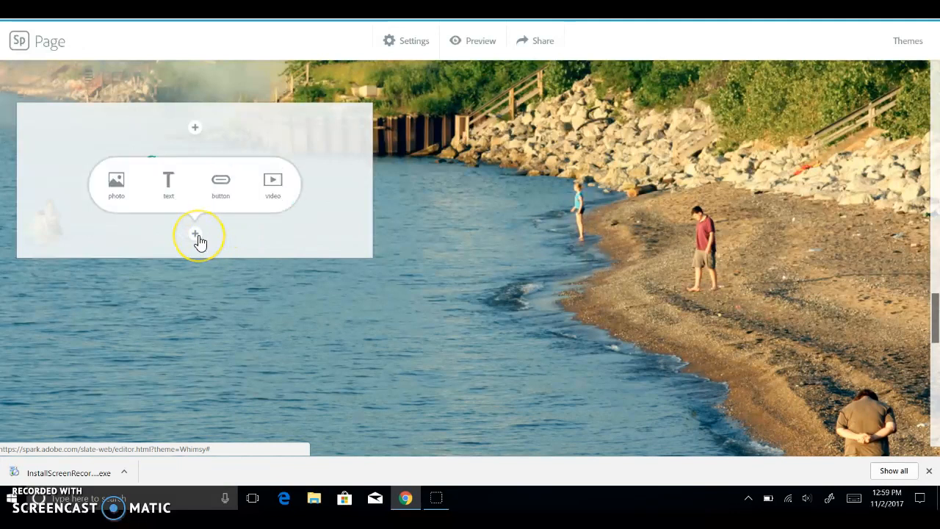
left_click(276, 182)
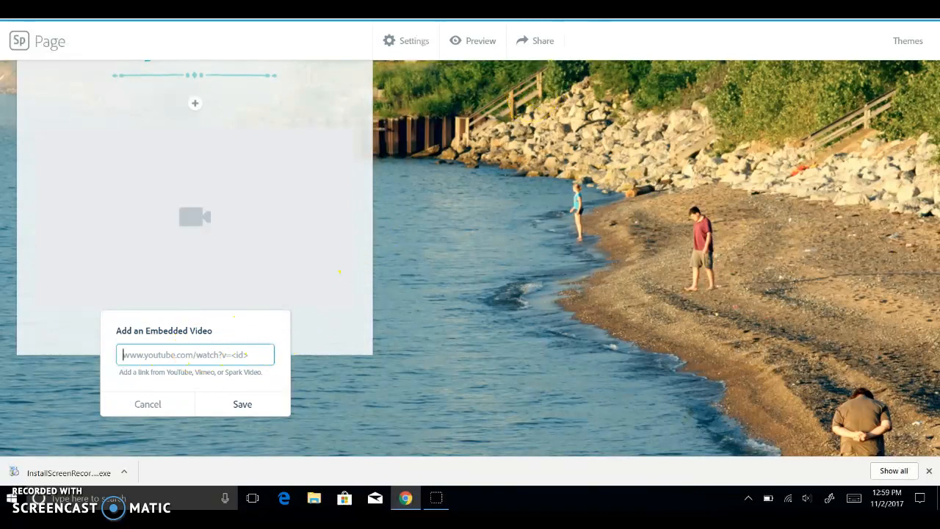
key("ctrl+Tab")
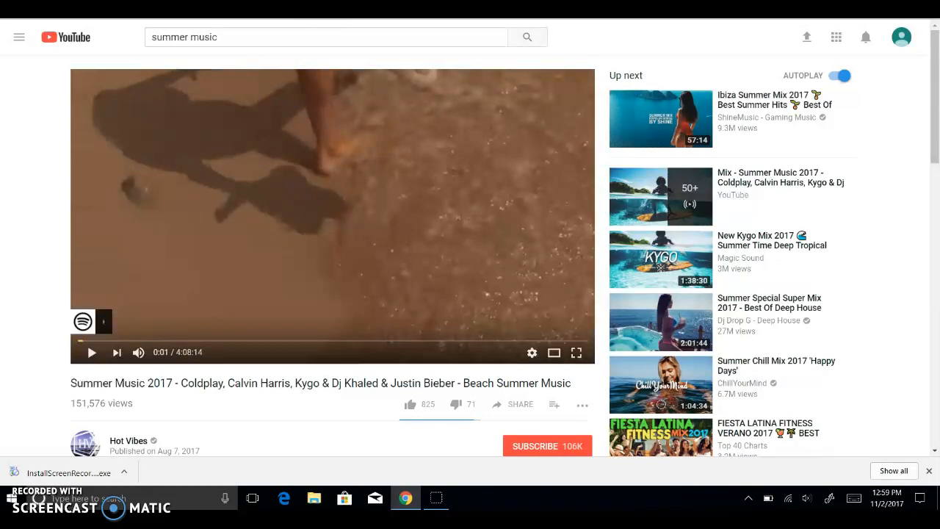
key("ctrl+shift+Tab")
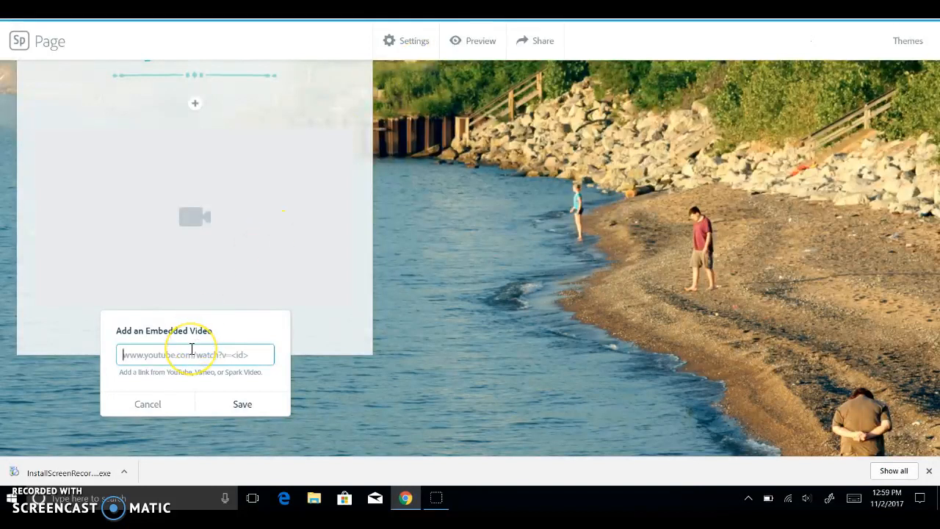
key("ctrl+v")
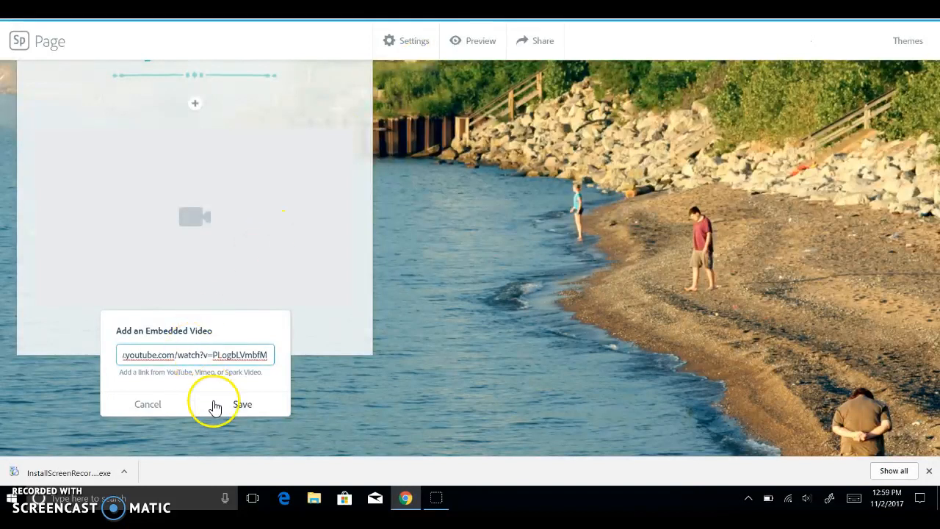
left_click(237, 403)
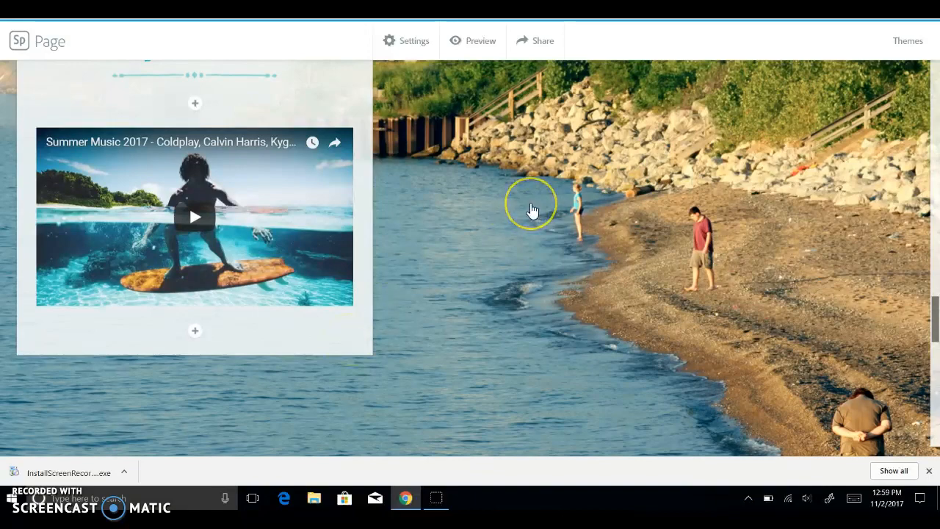
Add the text "Fall" to the caption box on the autumn leaves photo and format it as an H1 heading.
scroll(532, 210, "up", 2)
scroll(532, 211, "down", 6)
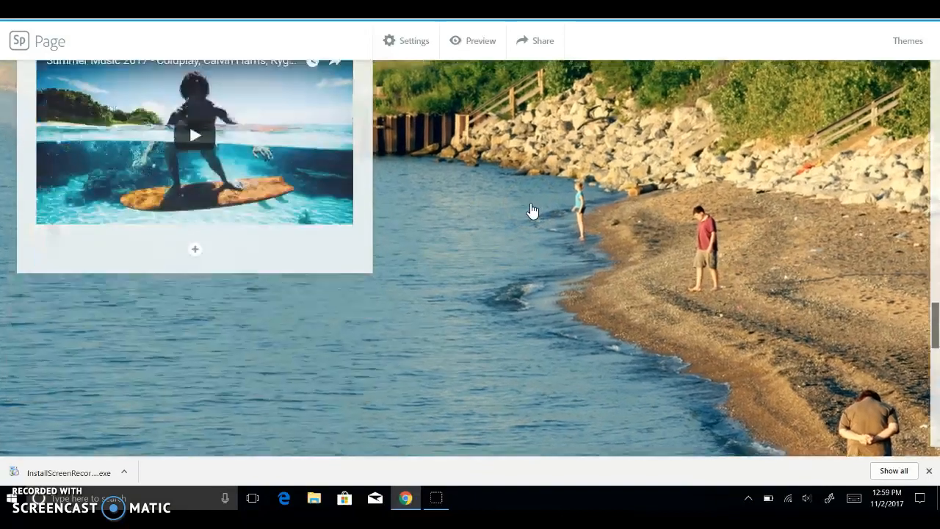
scroll(533, 211, "down", 2)
scroll(532, 211, "up", 1)
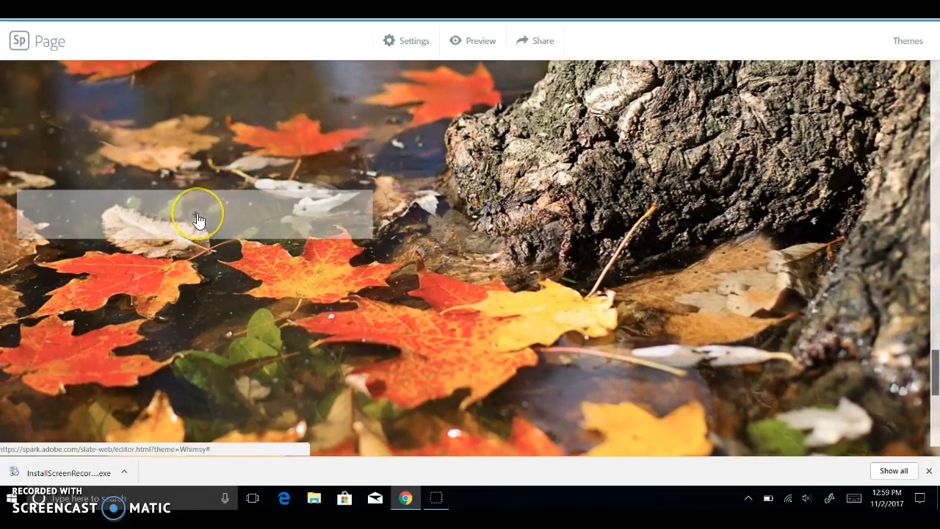
left_click(198, 219)
left_click(168, 165)
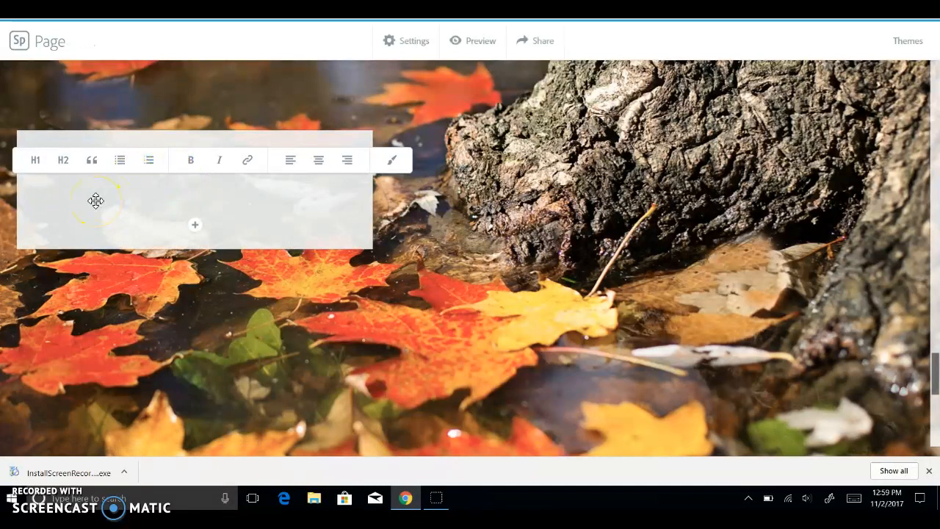
type("Fal")
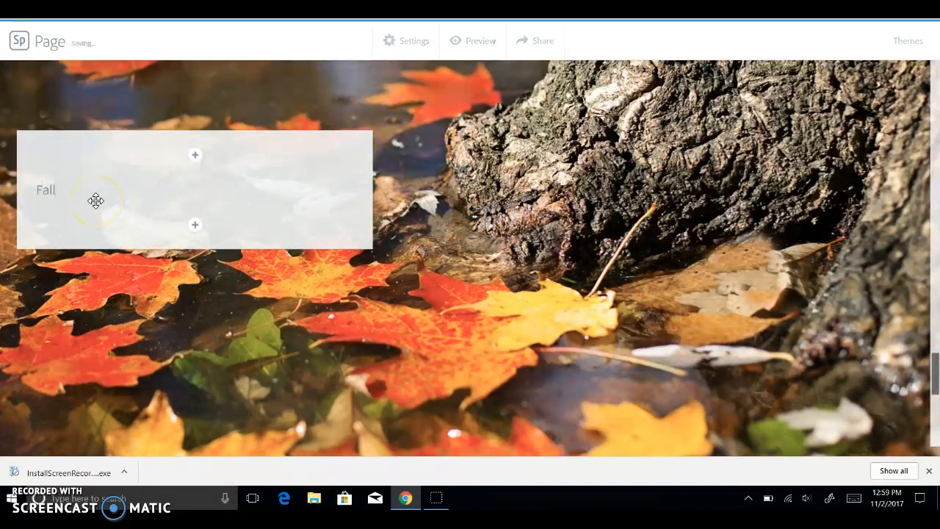
type("l")
double_click(96, 200)
left_click(35, 163)
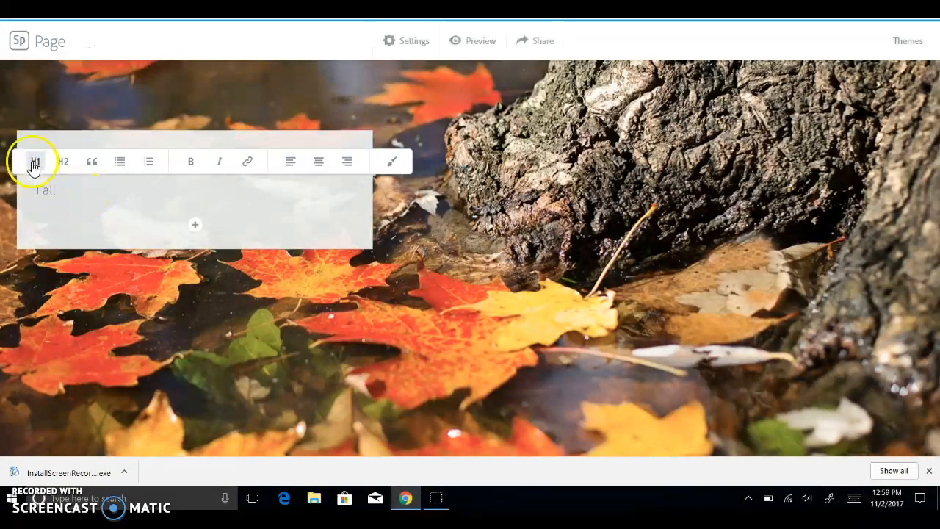
left_click(323, 227)
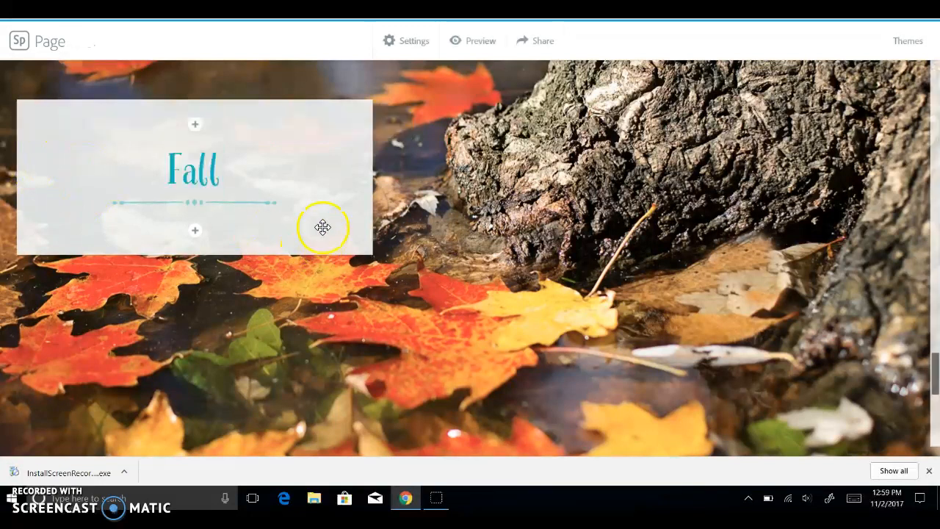
Insert the free photo of a pumpkin among autumn leaves from the "fall" results below the Fall heading.
left_click(194, 233)
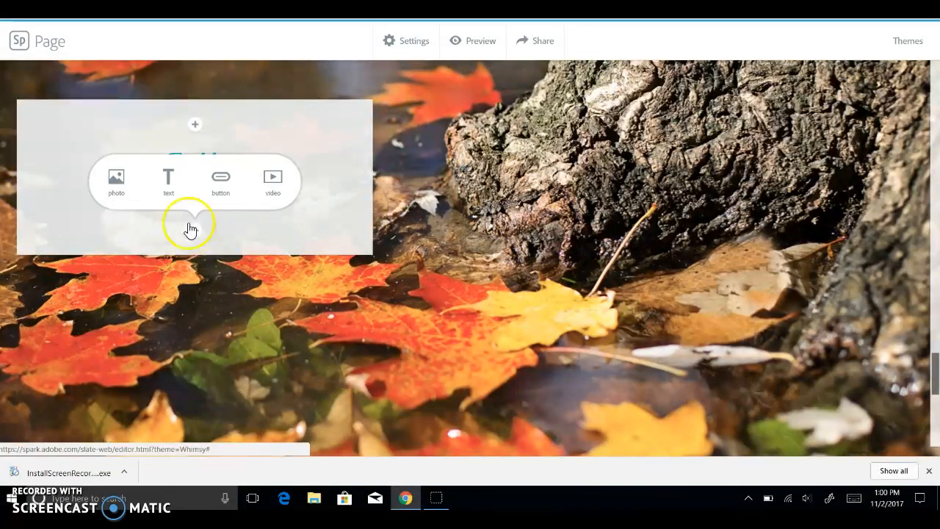
left_click(116, 183)
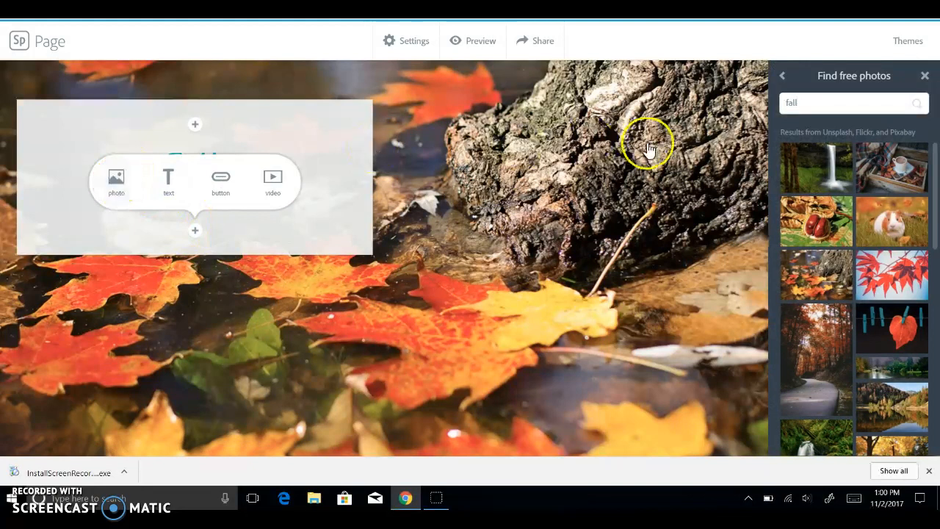
scroll(897, 323, "down", 5)
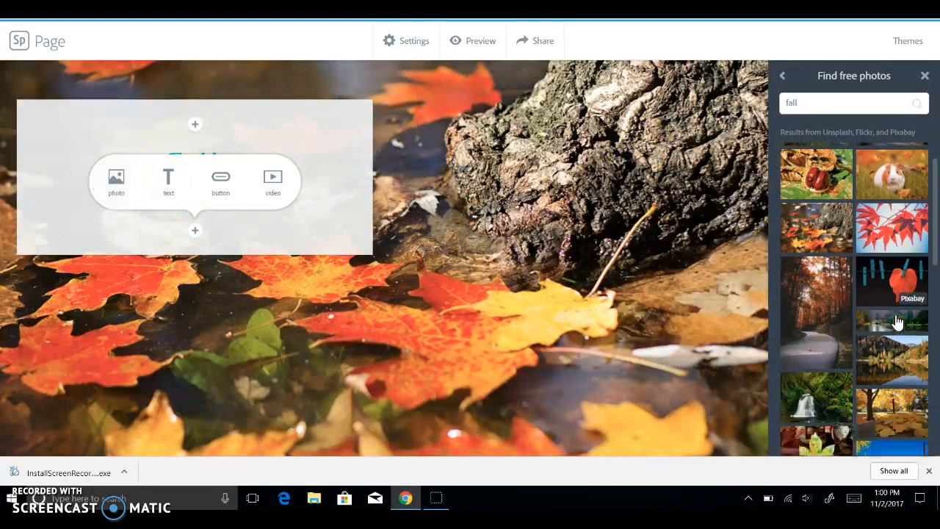
scroll(894, 312, "down", 2)
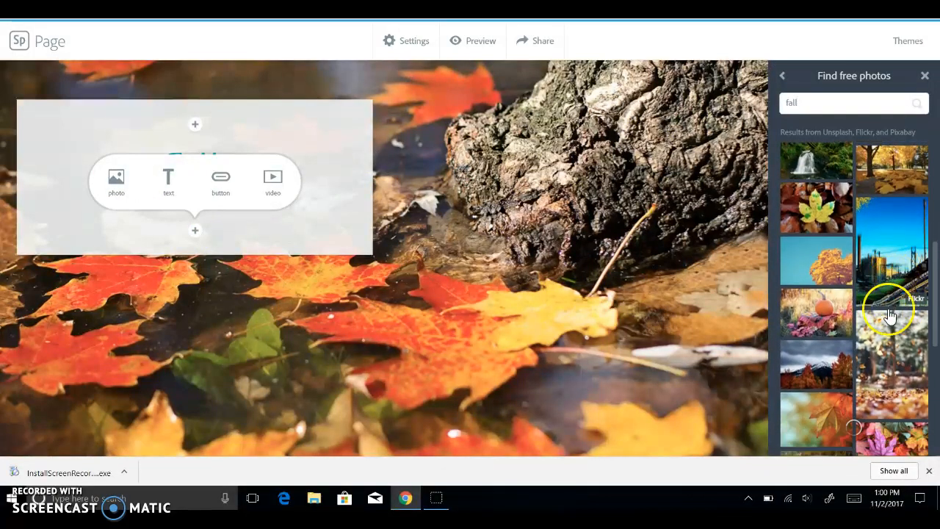
left_click(822, 325)
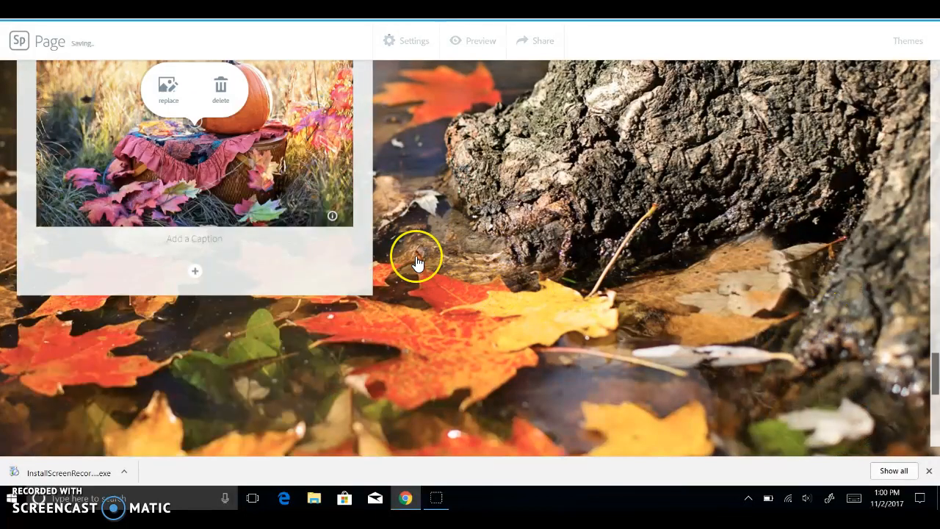
Caption the pumpkin photo "October has the holiday Halloween.".
scroll(418, 262, "up", 1)
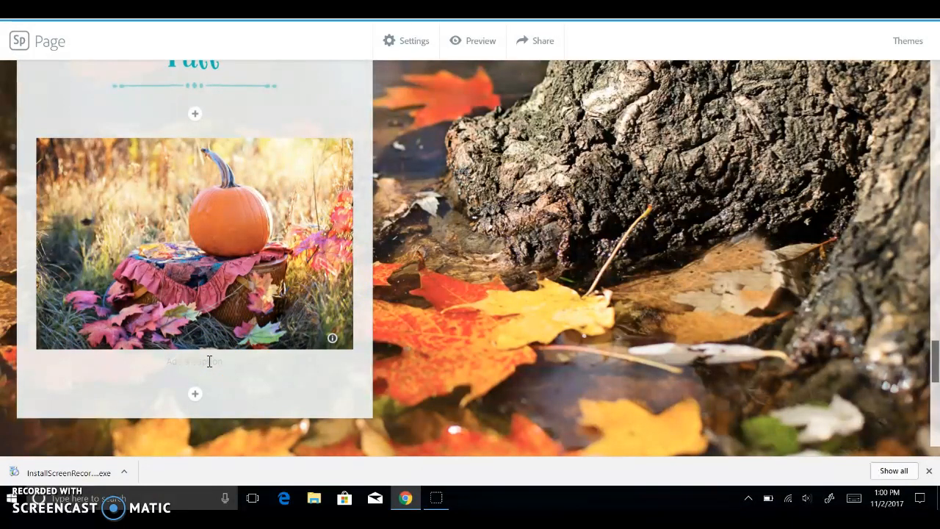
type("Oct")
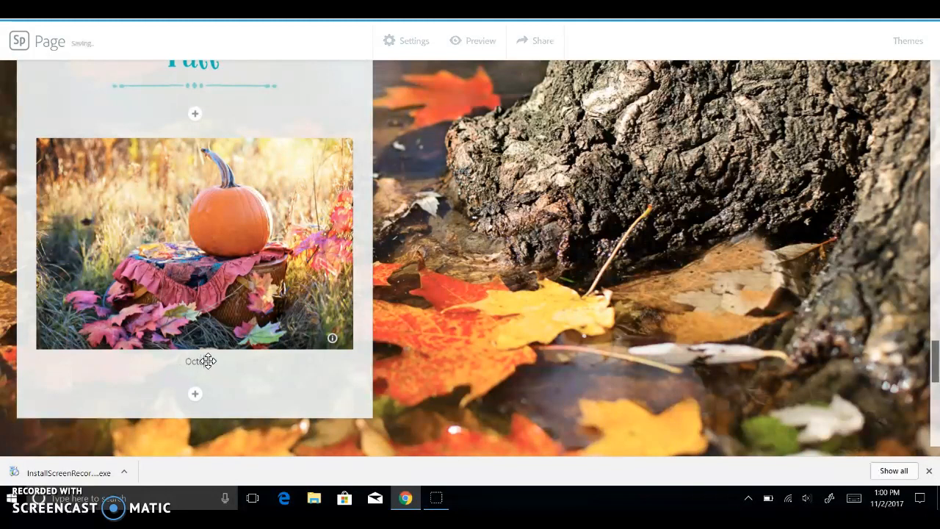
type("ober has the ha")
type("liday Halloween.")
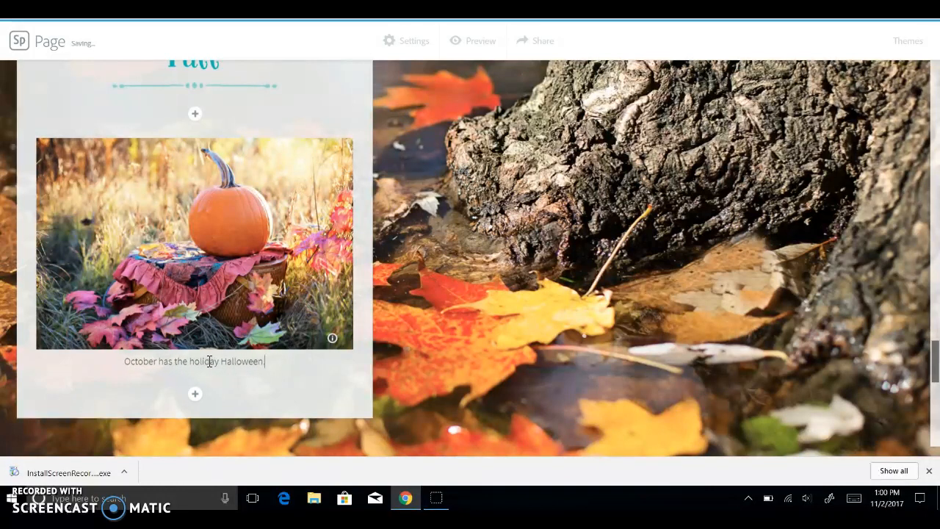
left_click(194, 396)
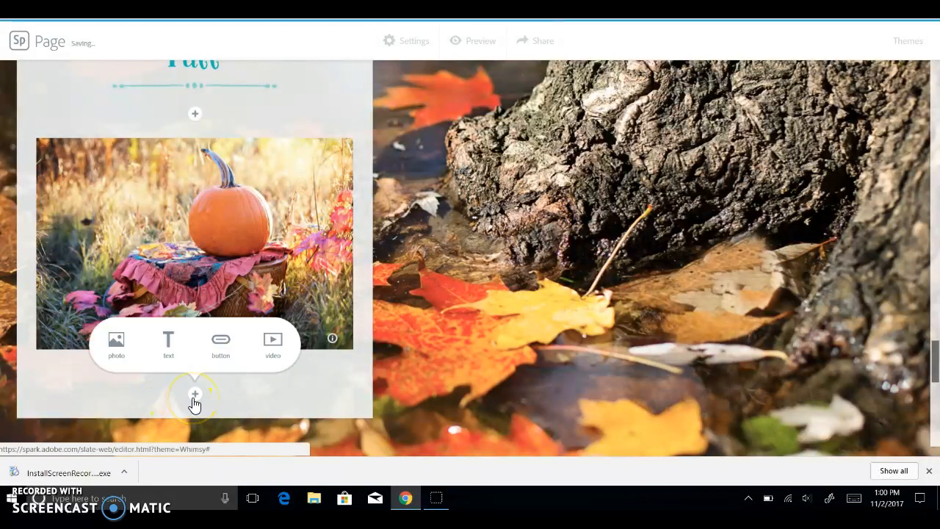
left_click(221, 345)
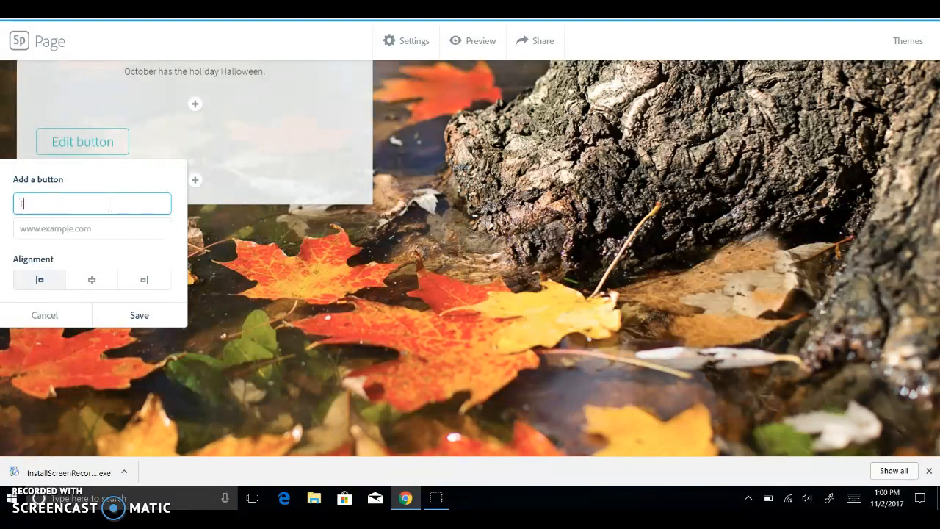
left_click(105, 224)
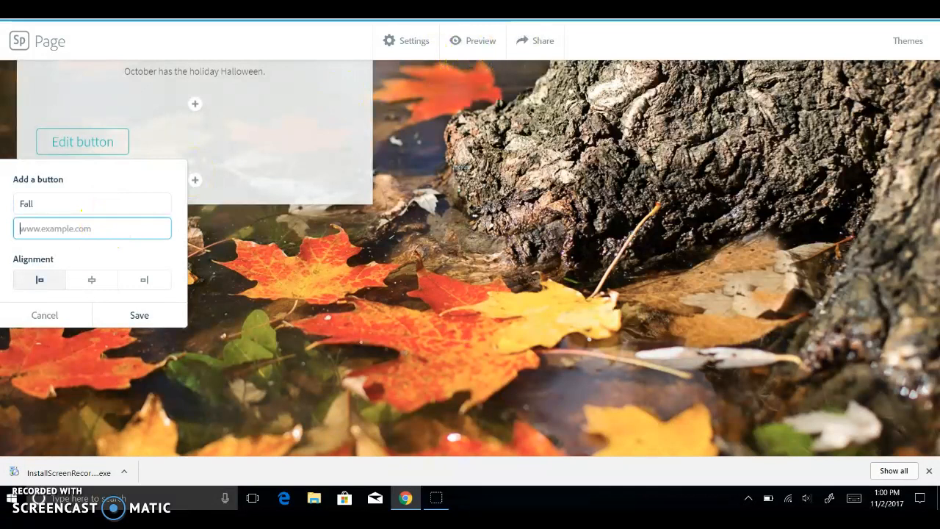
key("ctrl+Tab")
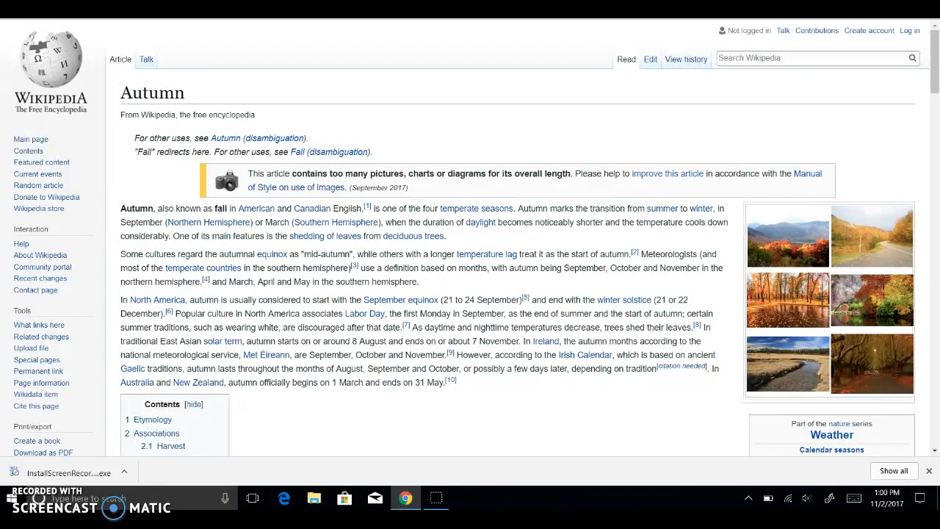
key("ctrl+shift+Tab")
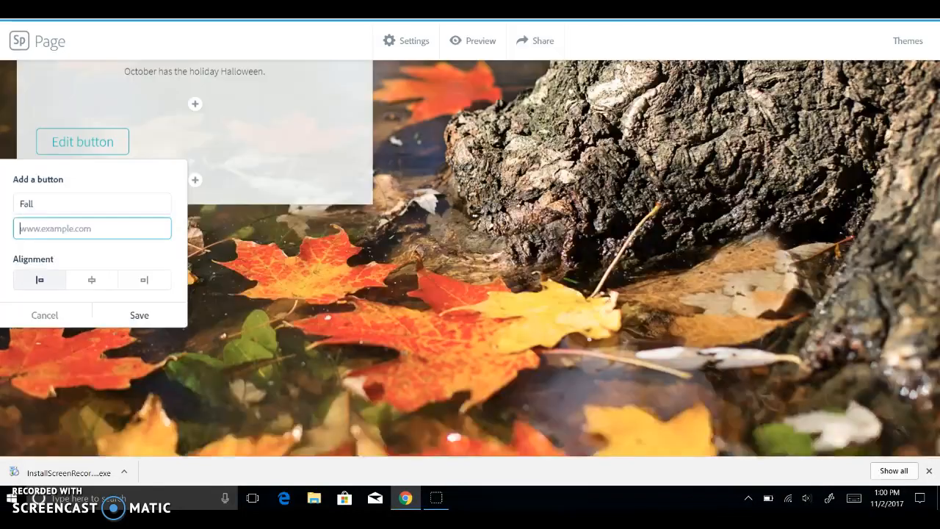
left_click(109, 227)
type("https://en.wikipedia.org/wiki/Autumn")
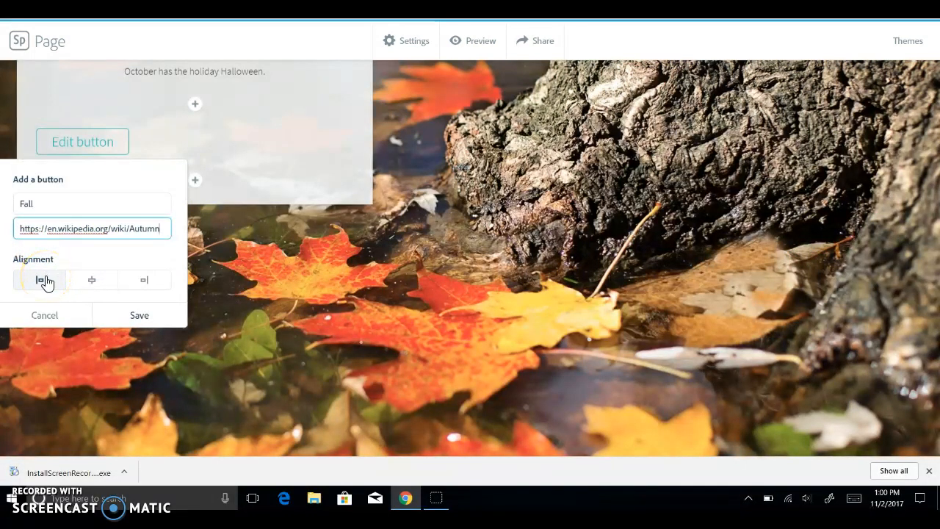
Set the Fall button's alignment to centre and save it.
left_click(93, 279)
left_click(146, 285)
left_click(91, 281)
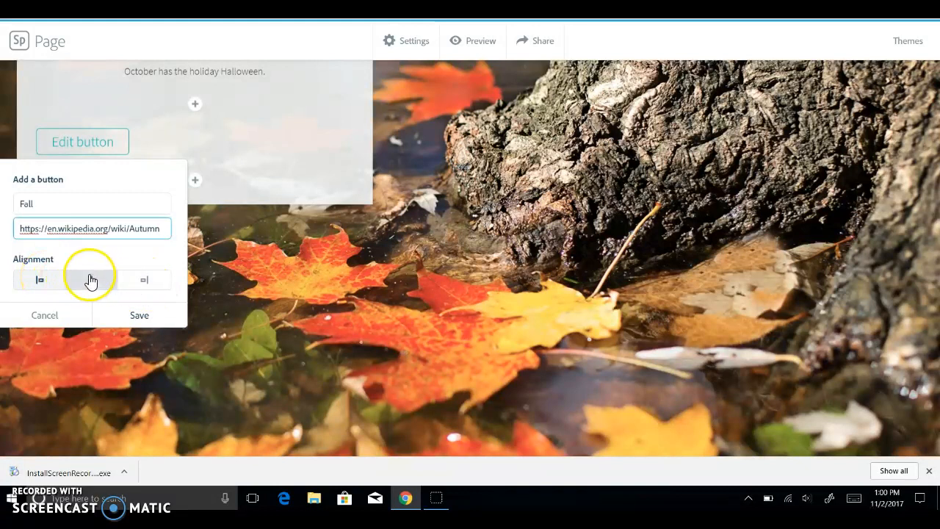
left_click(142, 317)
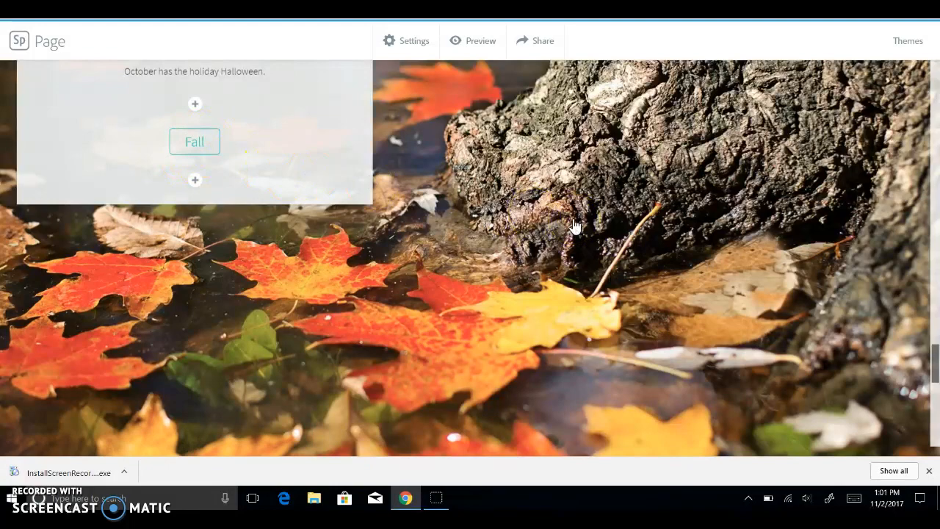
Review the glideshow sections back up to the "Our Seasons" cover and open the page preview.
scroll(625, 204, "up", 3)
scroll(627, 202, "down", 1)
scroll(626, 200, "down", 4)
scroll(627, 200, "up", 7)
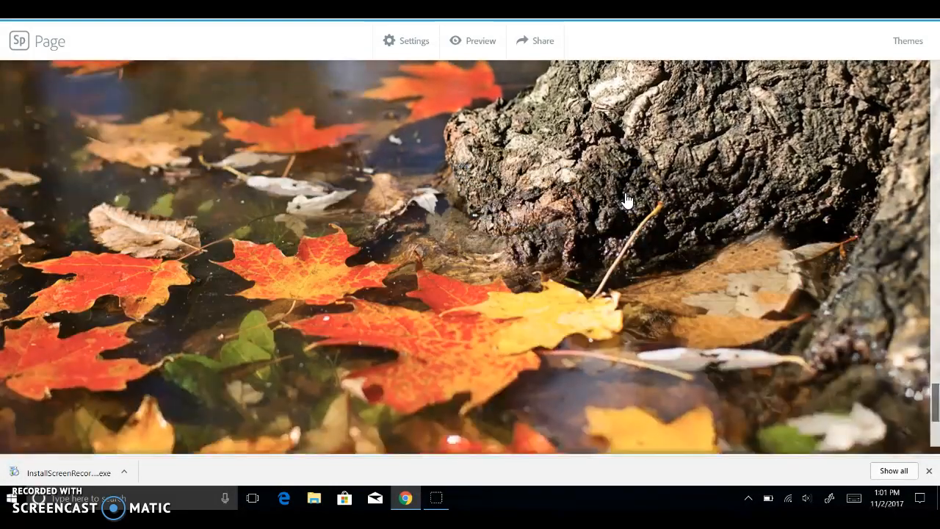
scroll(627, 200, "up", 10)
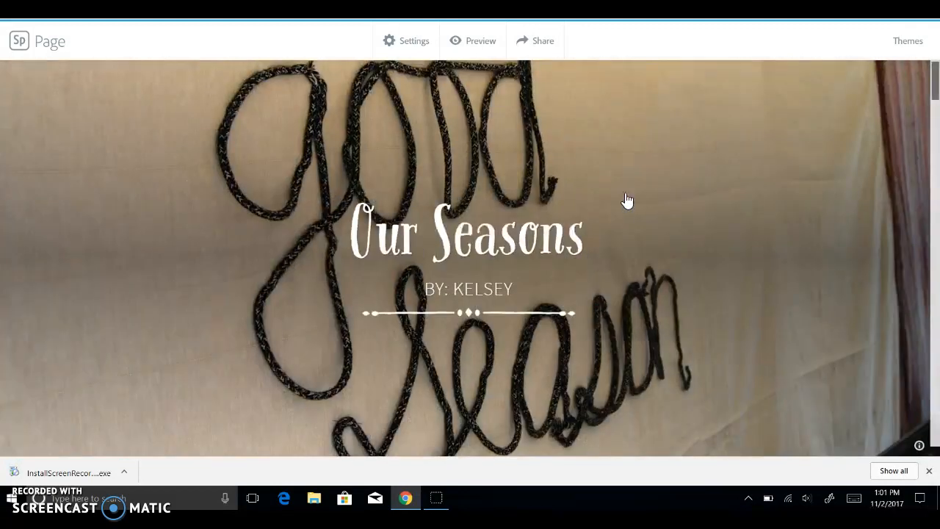
left_click(467, 44)
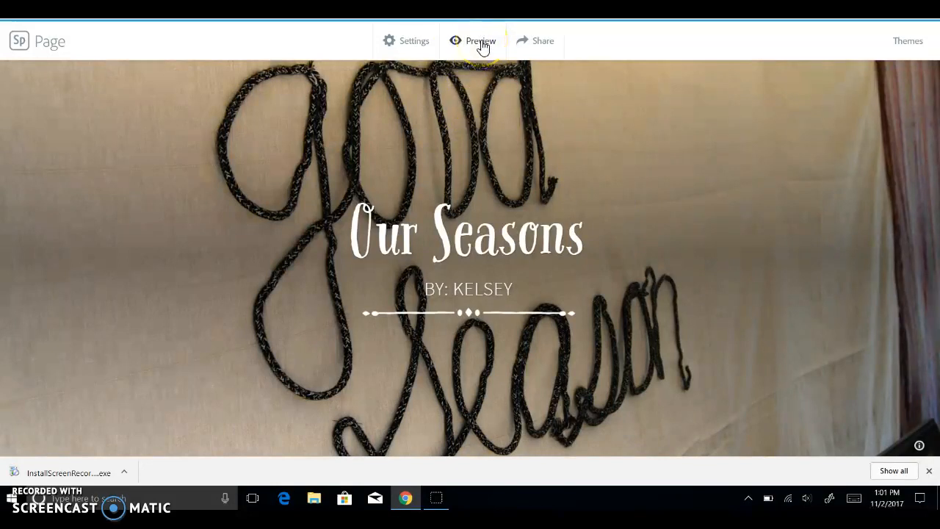
left_click(481, 41)
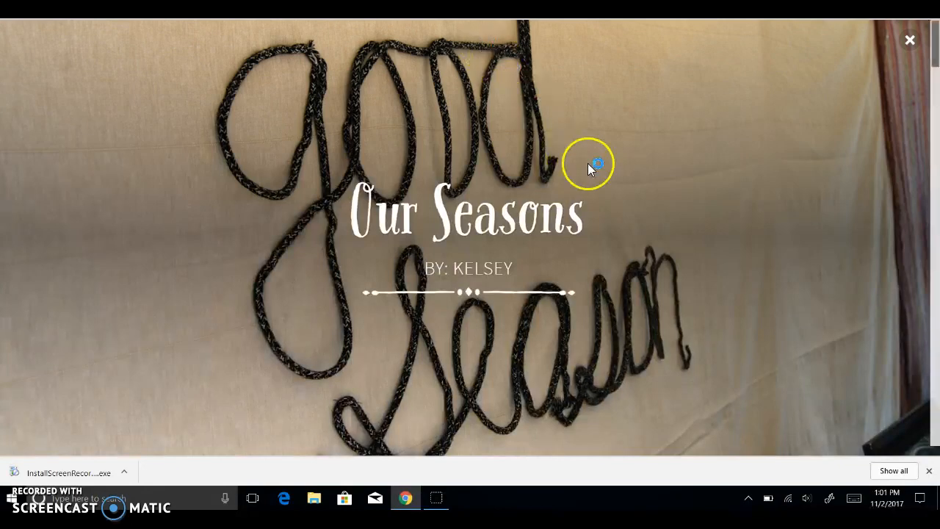
View the previewed page from the cover down to the Summer section, test-play its music video and close the player.
scroll(587, 163, "down", 5)
scroll(588, 162, "down", 5)
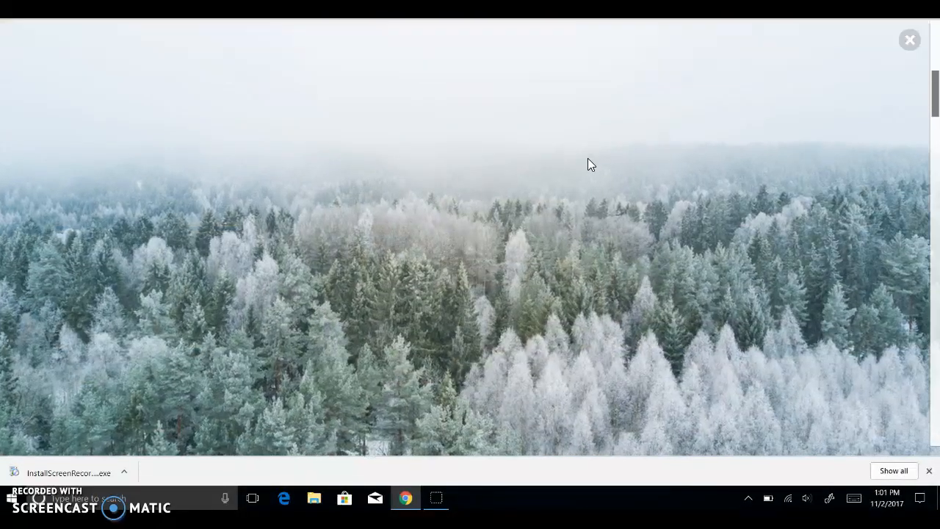
scroll(588, 158, "down", 5)
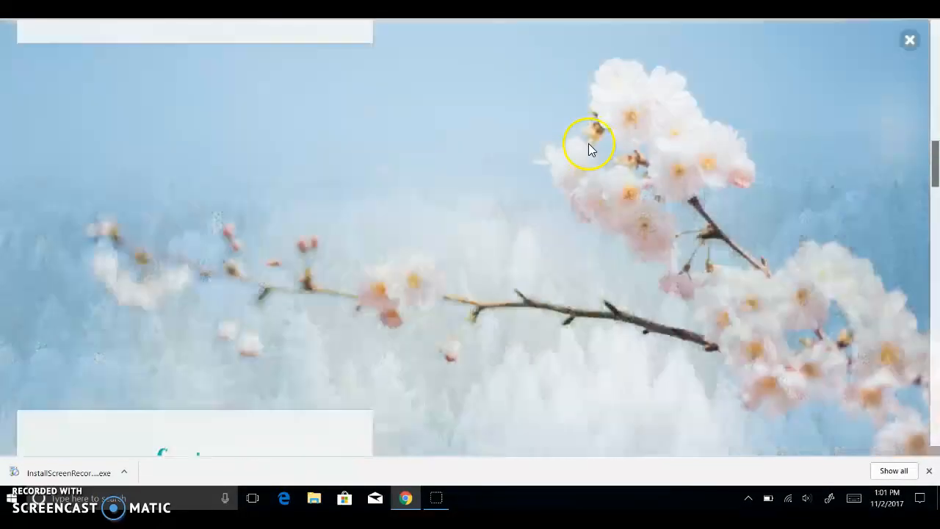
scroll(588, 139, "down", 5)
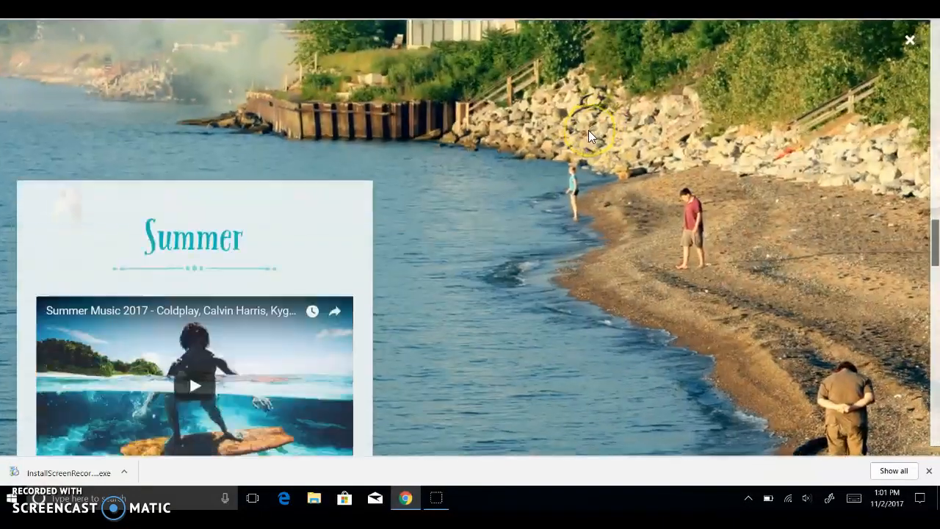
scroll(588, 130, "up", 1)
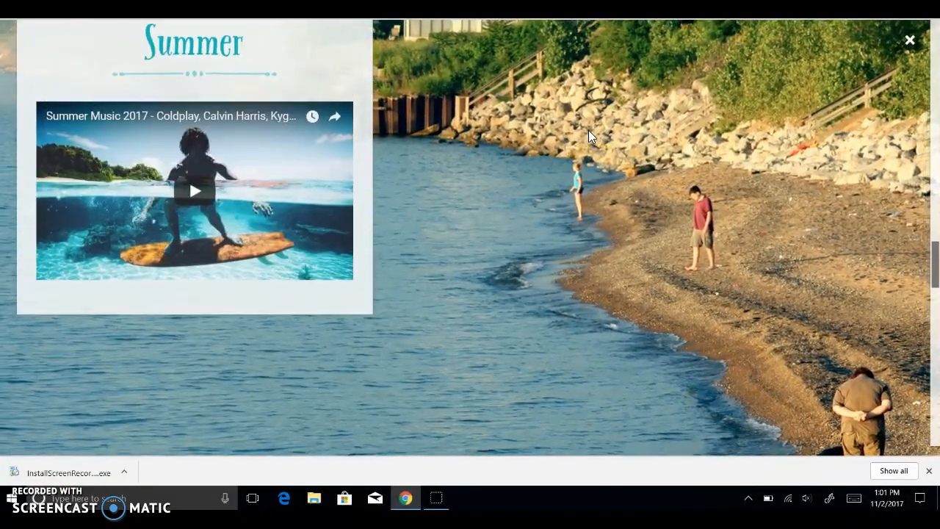
left_click(190, 193)
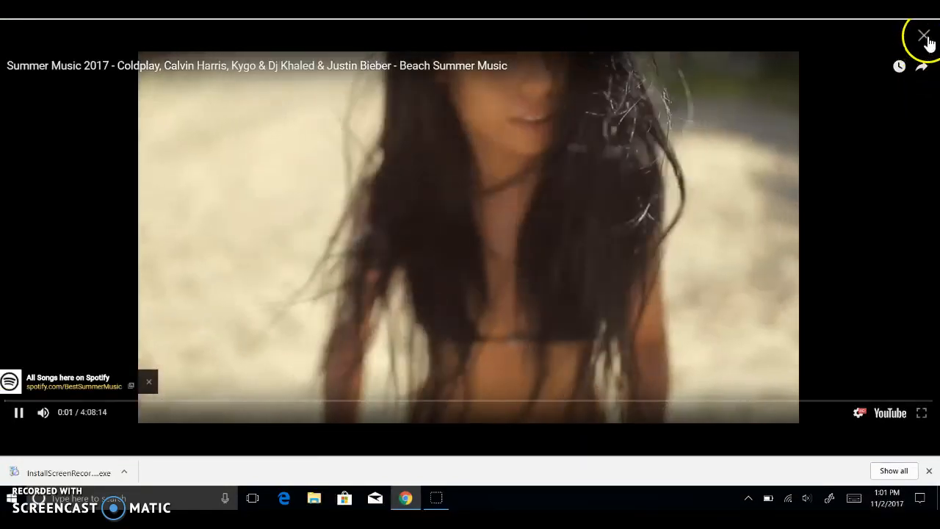
left_click(924, 37)
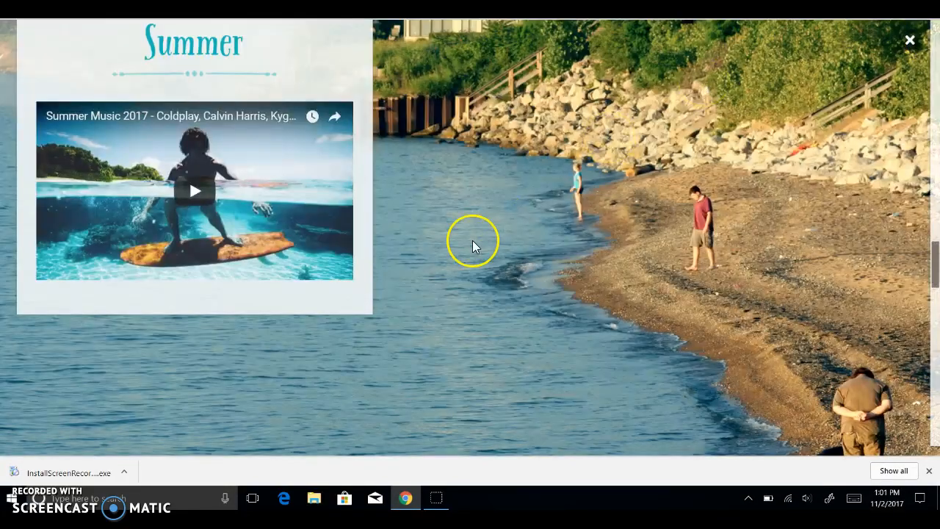
Test the Fall button below the pumpkin photo by opening its Wikipedia link, and return to the preview.
scroll(472, 236, "down", 5)
scroll(472, 233, "down", 5)
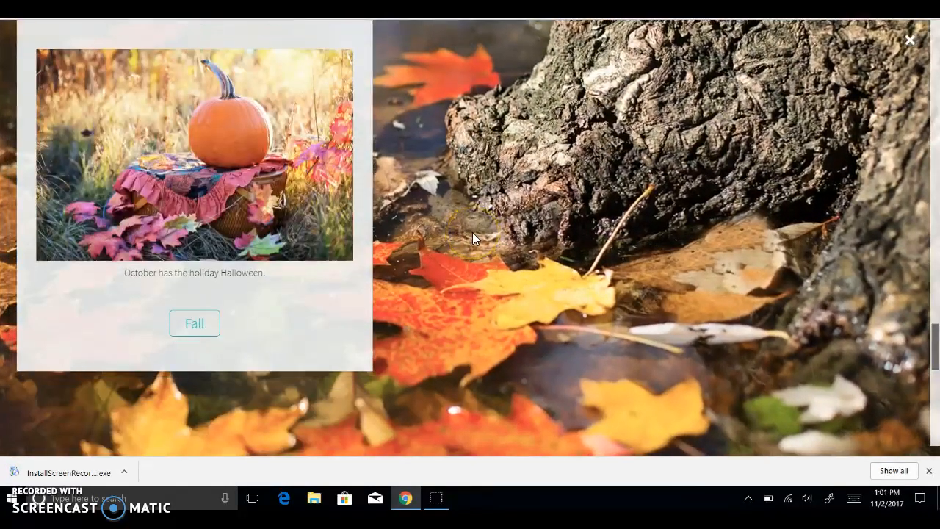
left_click(194, 278)
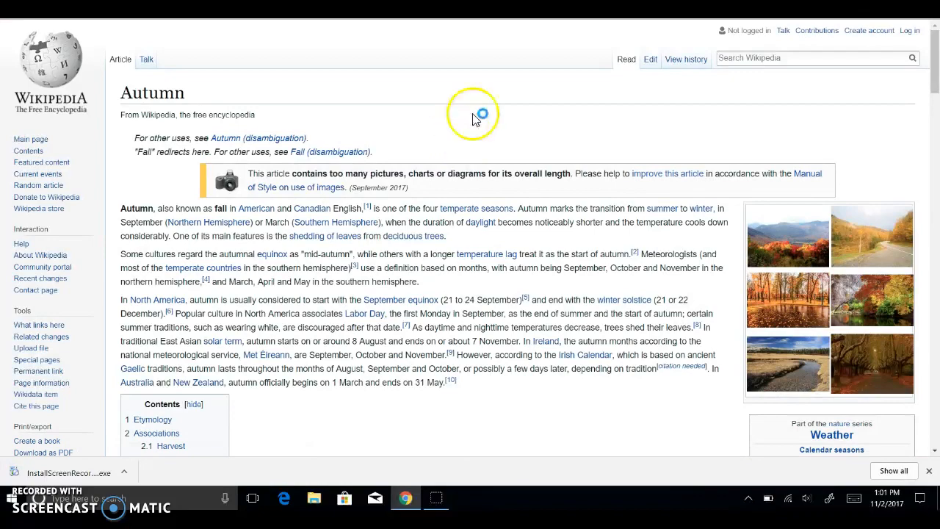
key("alt+Left")
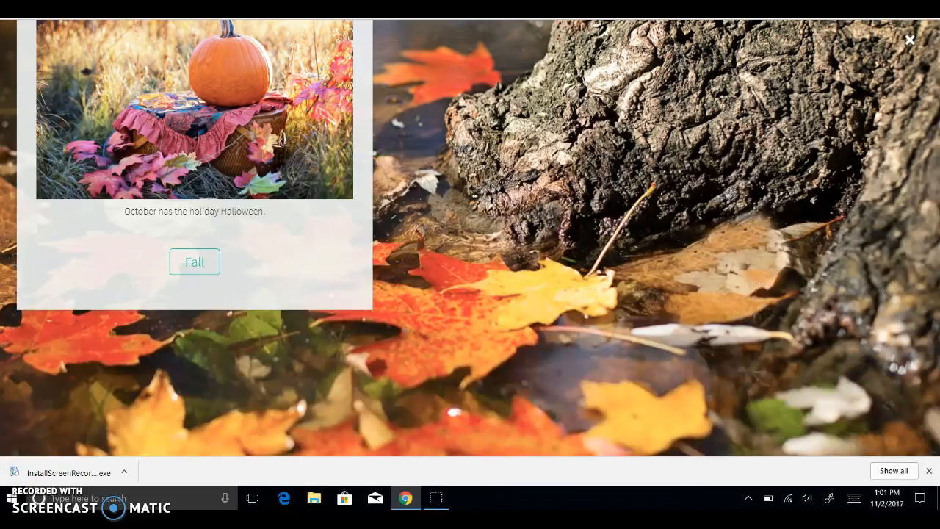
Look over the previewed page from its end back to the cover and close the preview.
left_click(568, 185)
key("End")
key("Home")
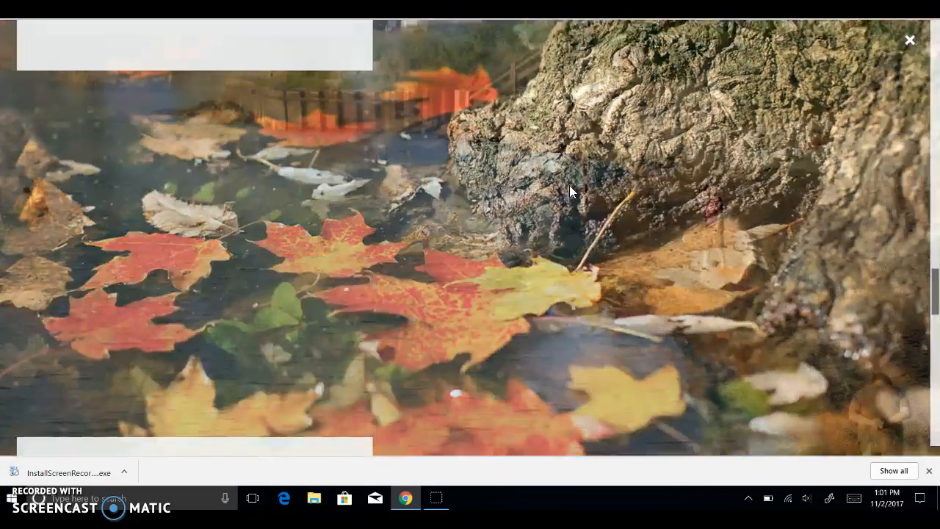
left_click(859, 119)
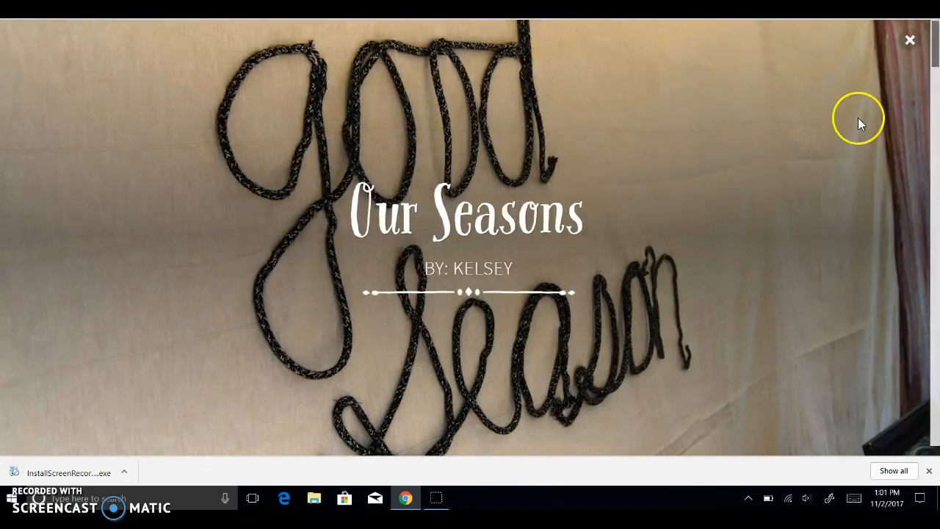
left_click(913, 39)
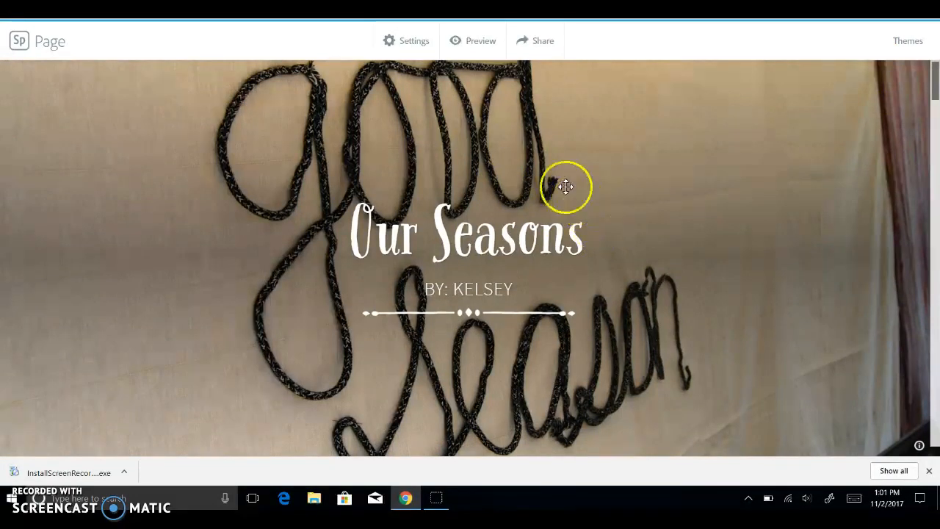
Publish the page under the Education category and create its shareable link.
left_click(539, 50)
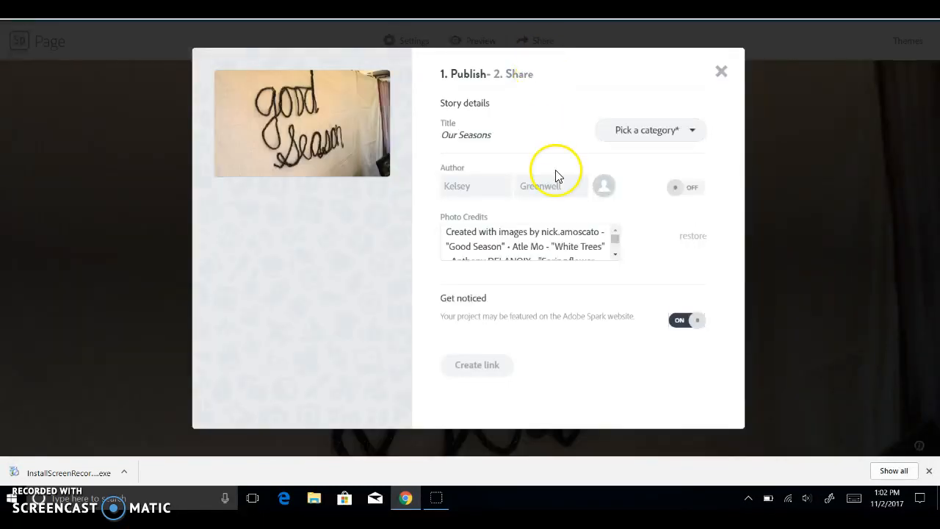
left_click(641, 136)
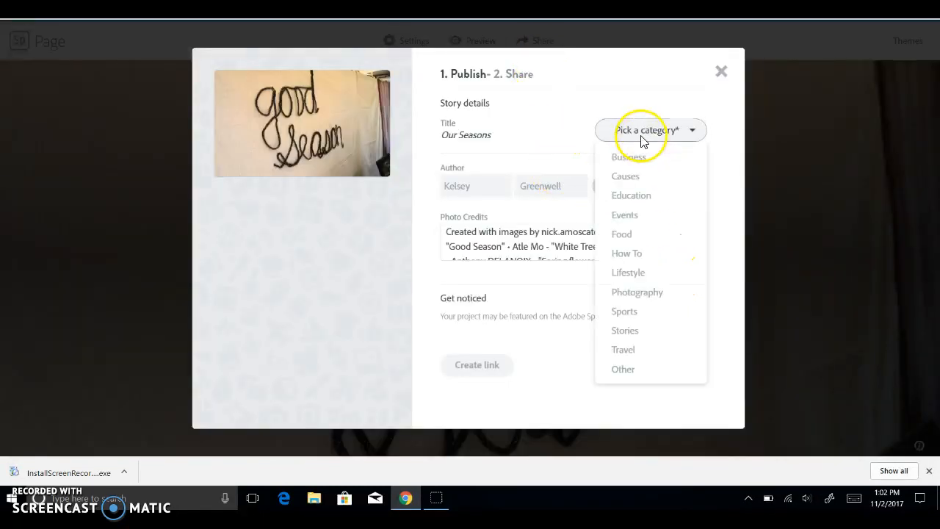
left_click(656, 196)
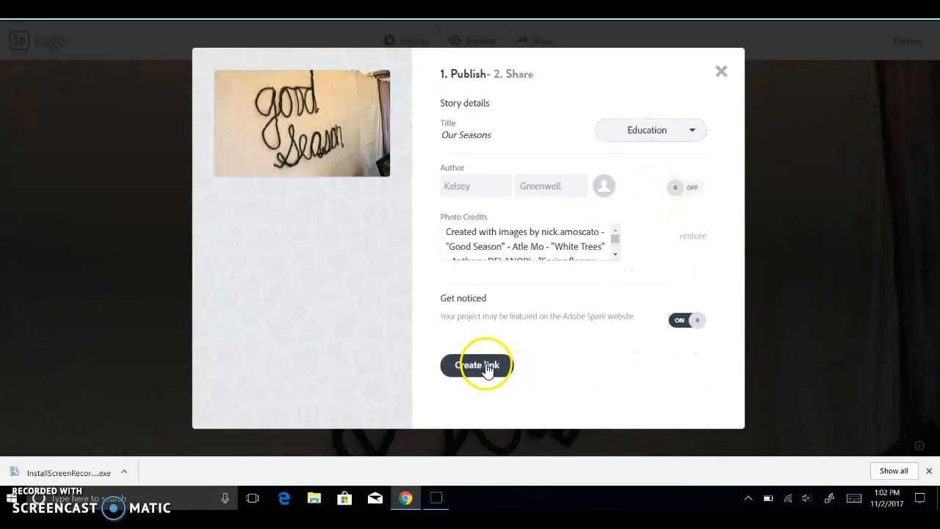
left_click(485, 370)
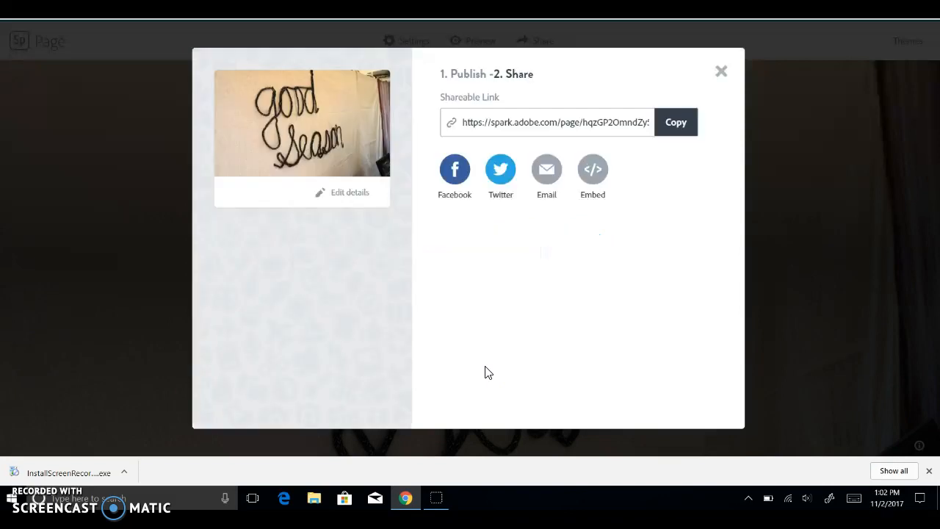
Copy the page's shareable link and close the sharing dialog.
left_click(673, 123)
left_click(723, 73)
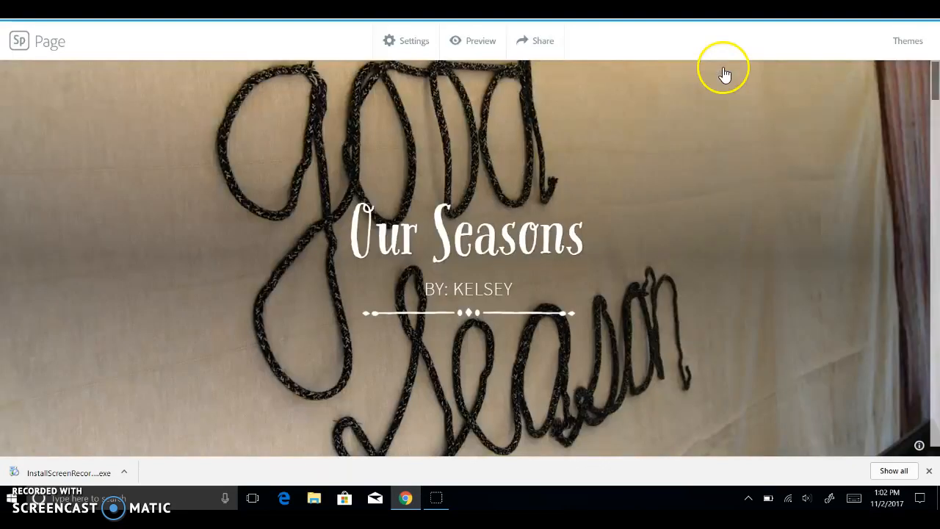
scroll(582, 116, "down", 3)
scroll(581, 116, "up", 3)
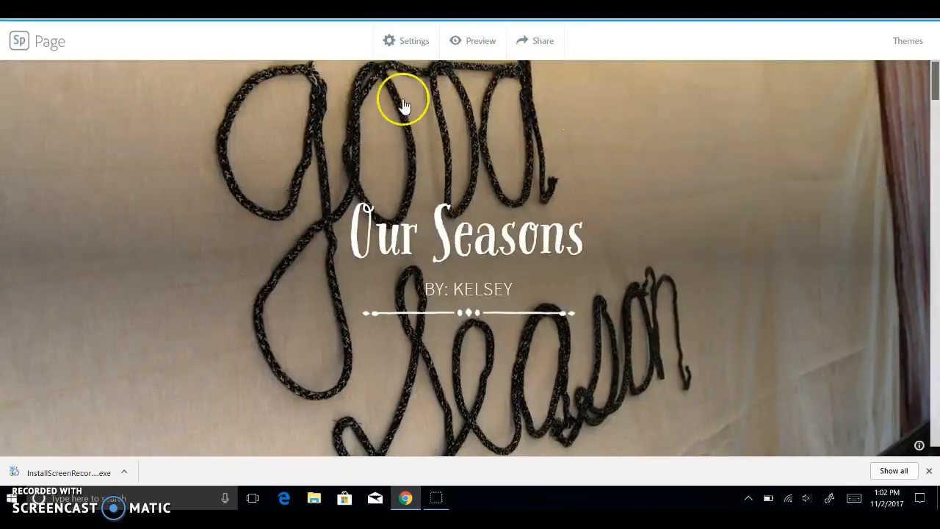